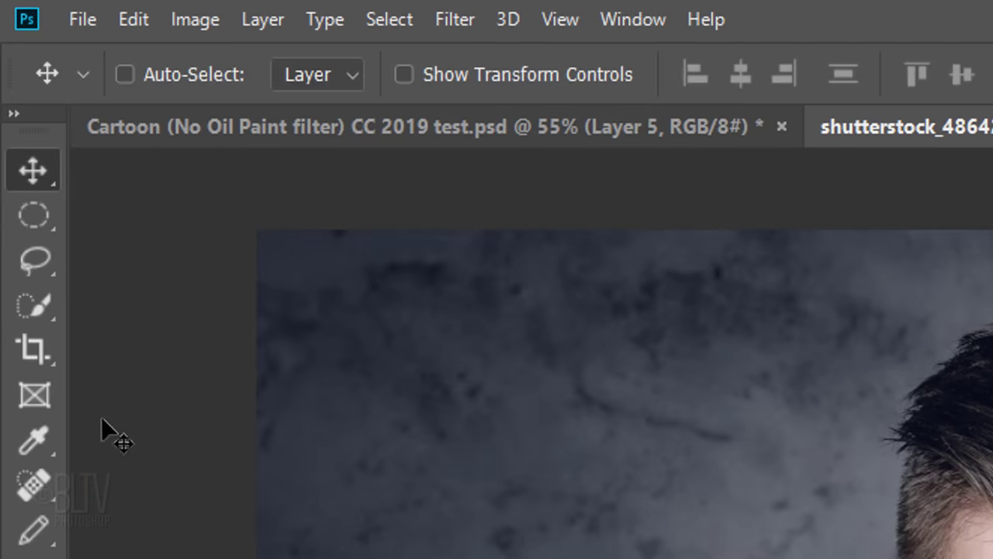
Step: Set up the Crop tool with cleared presets, a width and height of 1500 px and a resolution of 72 px/in
click(12, 121)
click(180, 355)
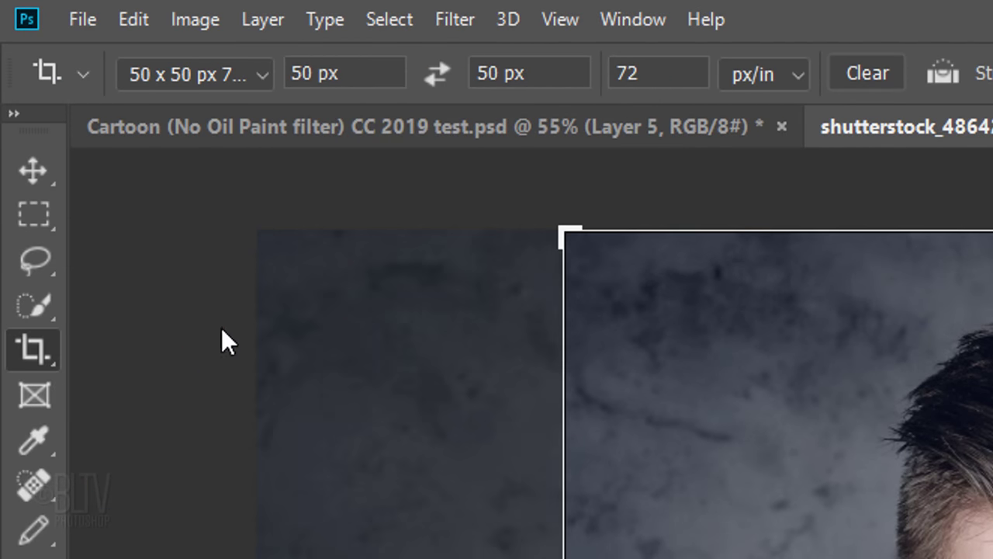
click(867, 66)
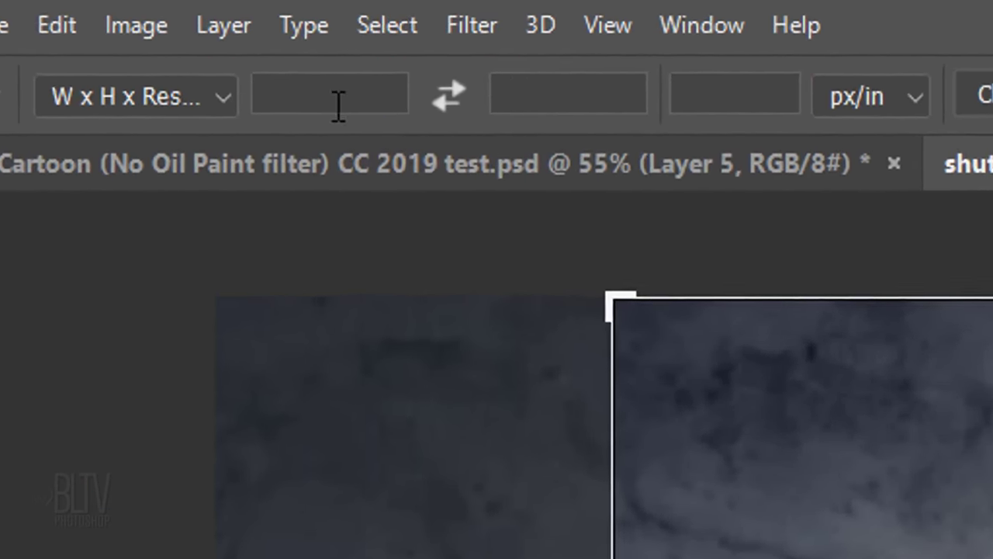
click(334, 74)
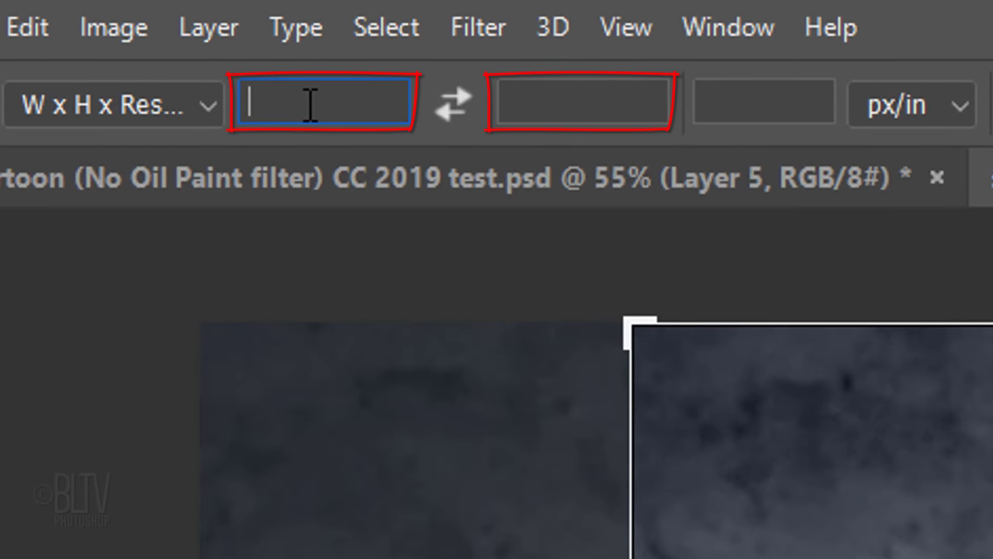
text(1500)
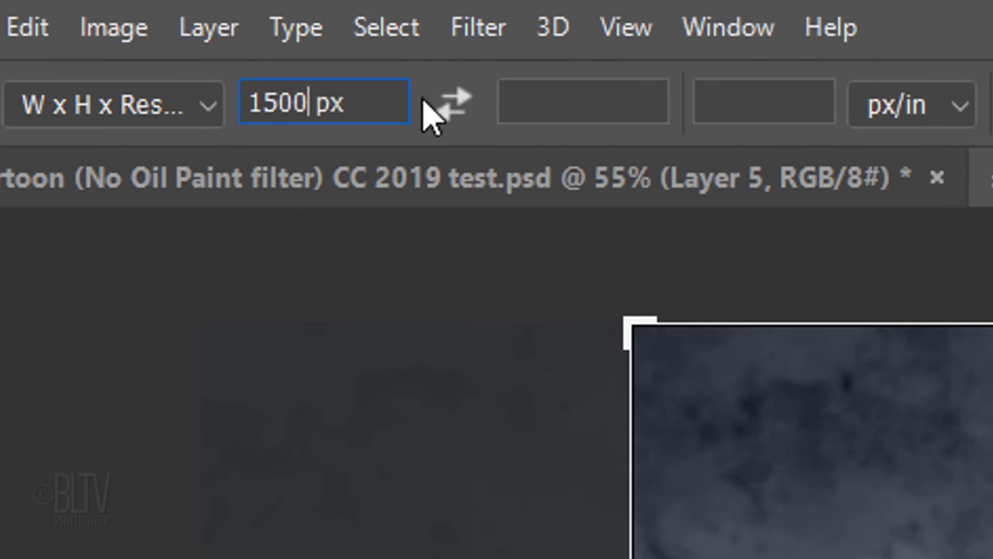
key(Tab)
text(1500 px)
click(721, 93)
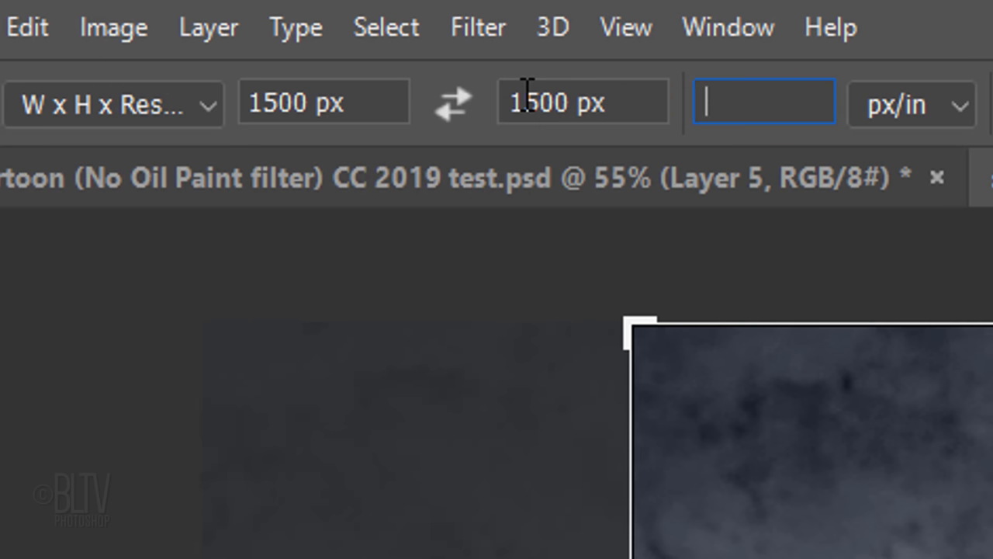
text(72)
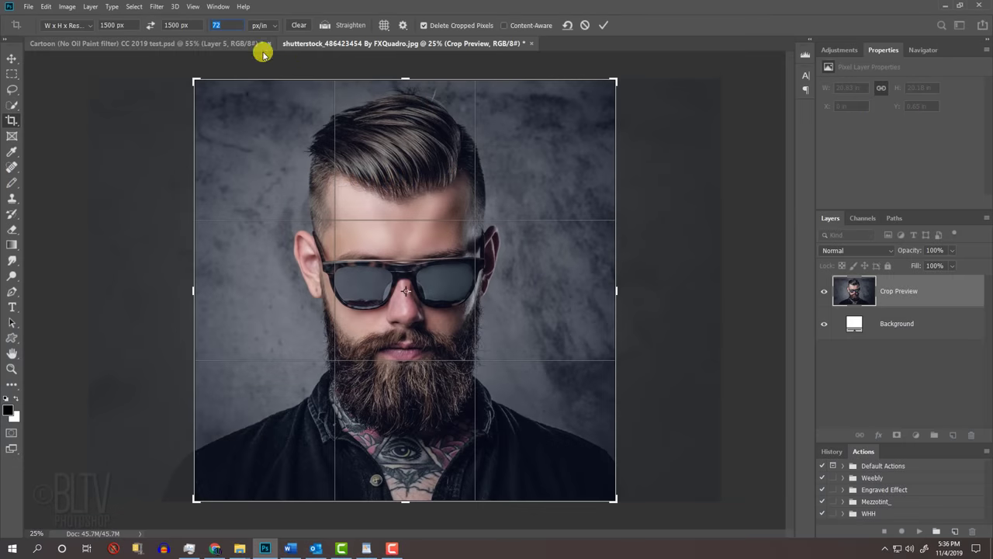
Step: Shrink the square crop frame, reposition the photo so the man's head and shoulders sit inside it, and apply the crop
drag(616, 78, 593, 104)
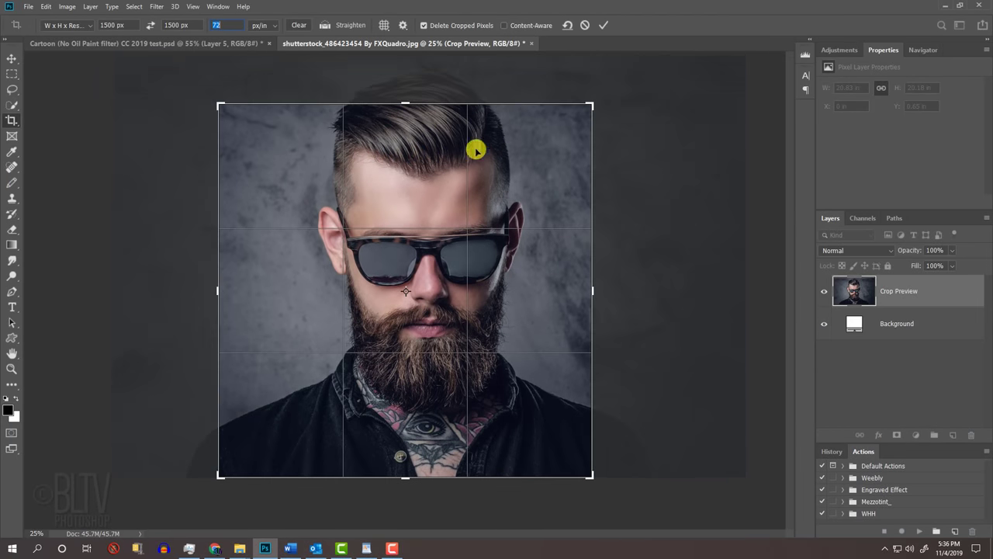
drag(417, 193, 396, 232)
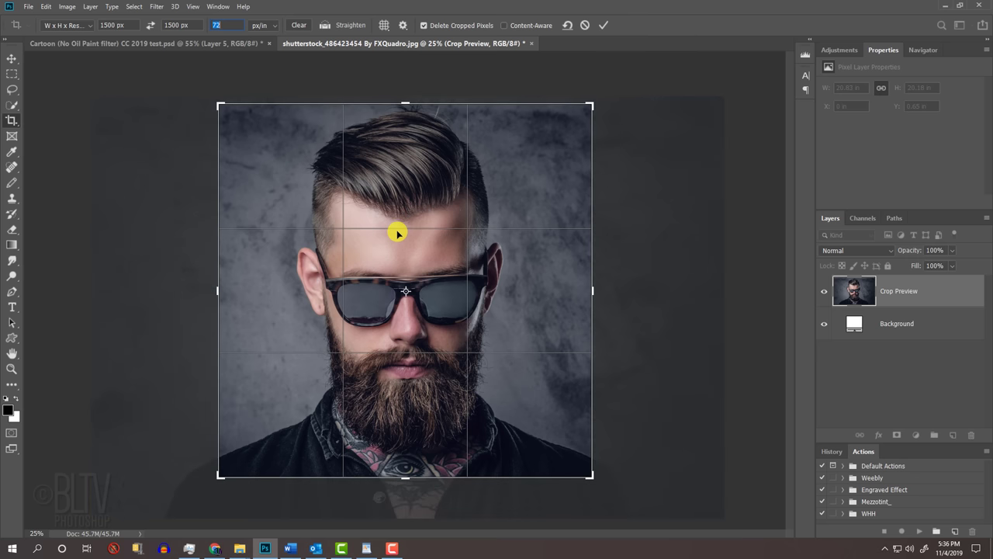
click(602, 26)
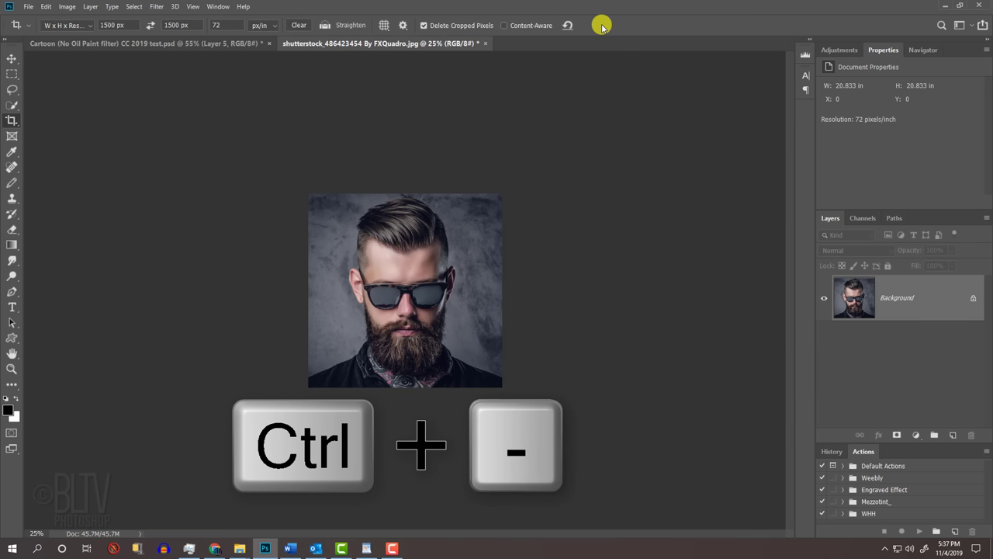
Step: Select the man against the backdrop with the Quick Selection tool and check the selection in Quick Mask view
key(ctrl+plus)
key(ctrl+plus)
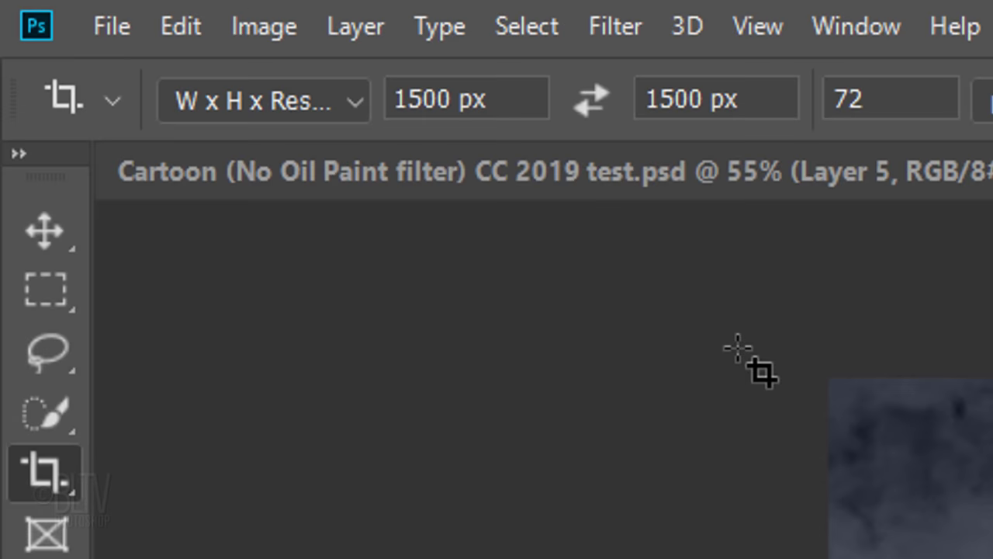
click(12, 105)
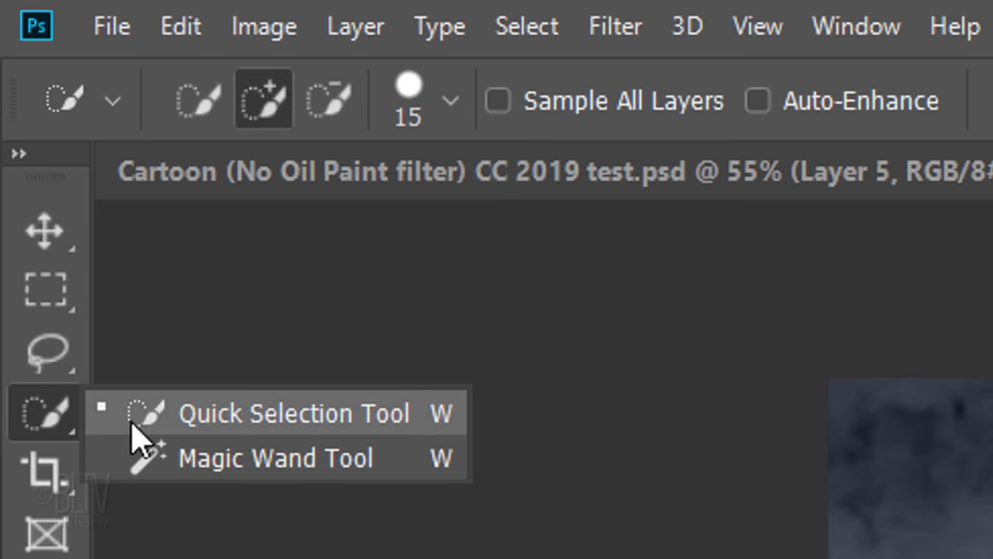
click(275, 416)
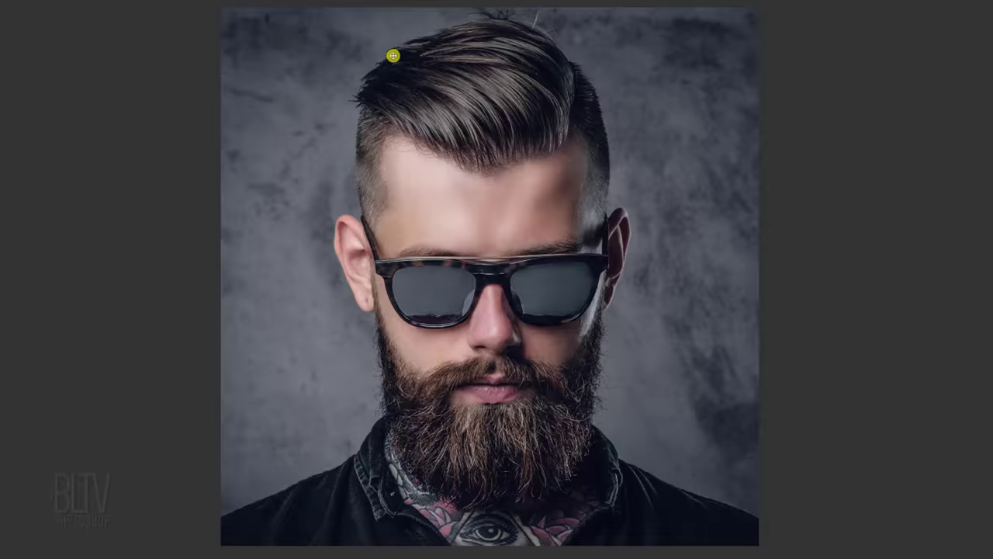
mouse_move(394, 54)
mouse_down()
mouse_move(509, 29)
mouse_move(439, 39)
mouse_move(497, 20)
mouse_move(545, 42)
mouse_move(583, 80)
mouse_move(593, 249)
mouse_move(620, 216)
mouse_move(626, 239)
mouse_move(603, 307)
mouse_move(536, 284)
mouse_move(360, 270)
mouse_move(349, 253)
mouse_move(412, 271)
mouse_move(402, 340)
mouse_move(435, 377)
mouse_move(551, 333)
mouse_move(568, 373)
mouse_move(563, 411)
mouse_move(529, 461)
mouse_move(415, 501)
mouse_move(278, 525)
mouse_move(609, 520)
mouse_up()
key(alt)
key(q)
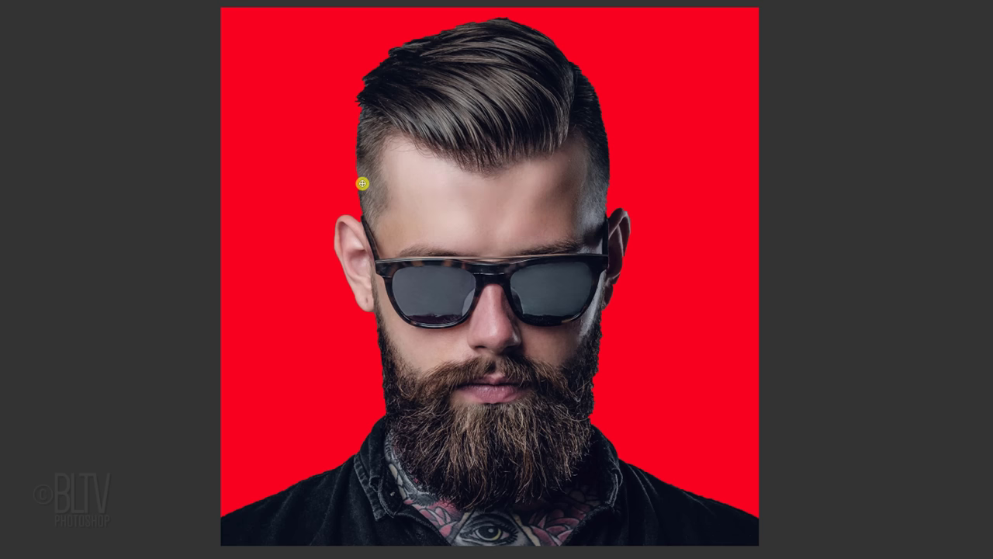
key(q)
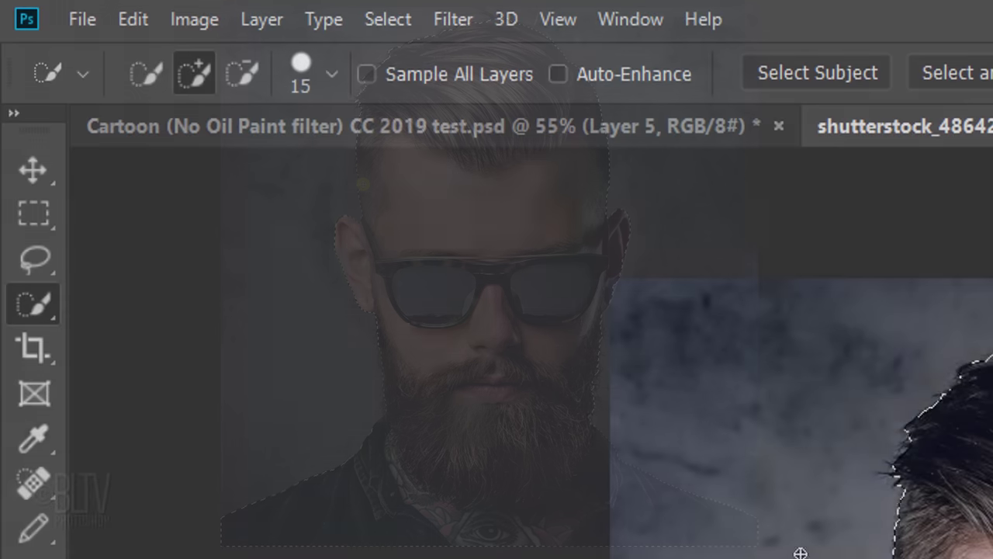
Step: Open the selection in Refine Edge, turn on Smart Radius and brush along the edges of the man's hair and beard
click(388, 19)
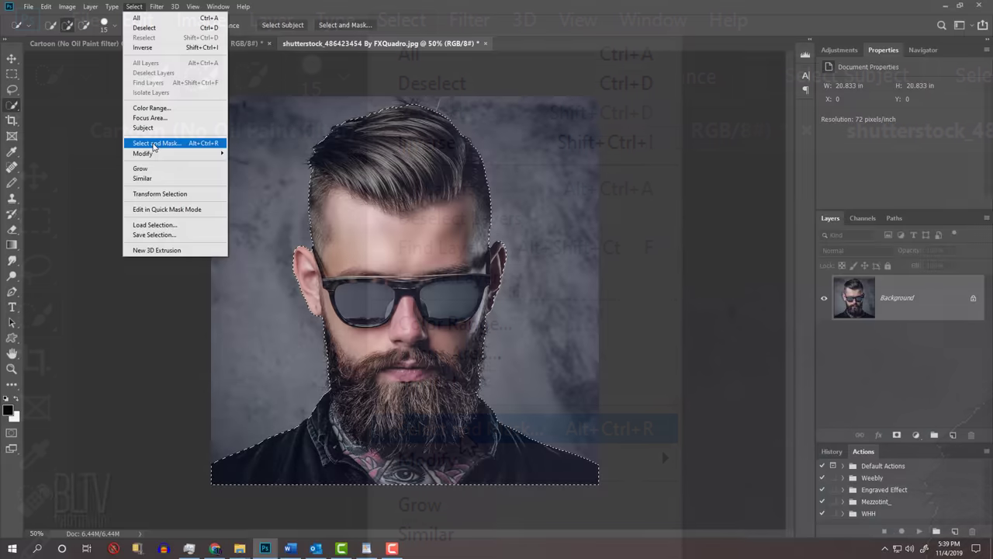
shift+click(463, 429)
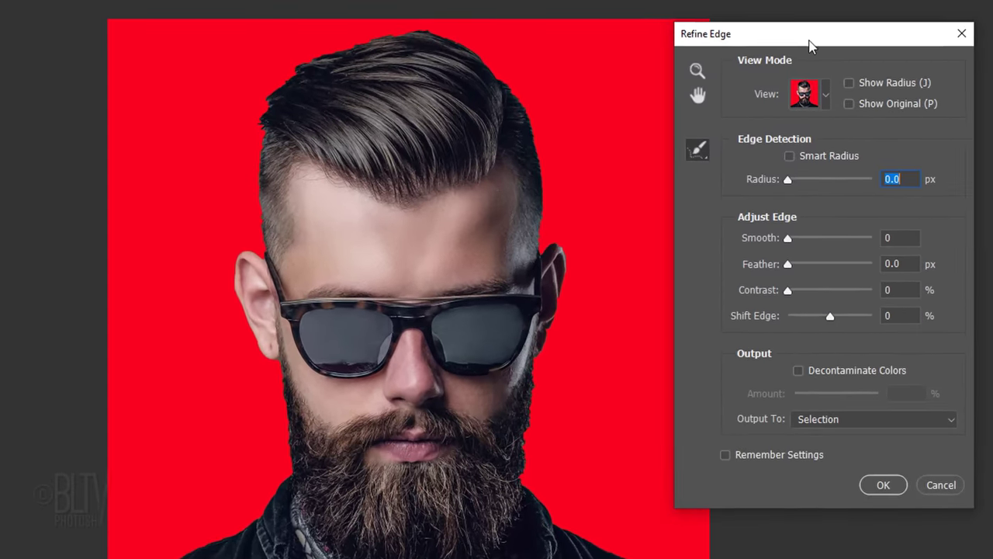
click(789, 156)
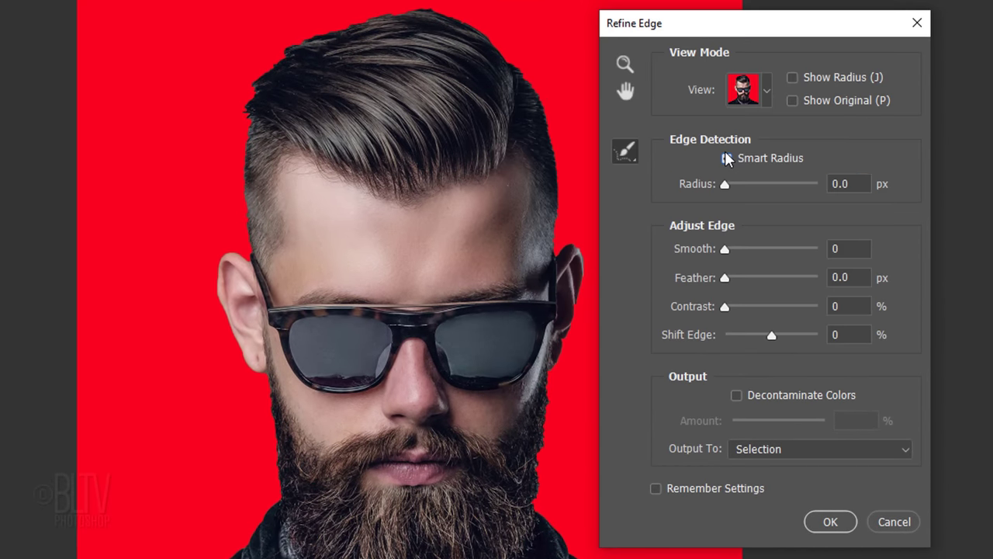
click(727, 158)
mouse_move(552, 241)
mouse_down()
mouse_move(532, 76)
mouse_move(472, 21)
mouse_move(346, 18)
mouse_move(257, 75)
mouse_move(240, 197)
mouse_move(282, 487)
mouse_up()
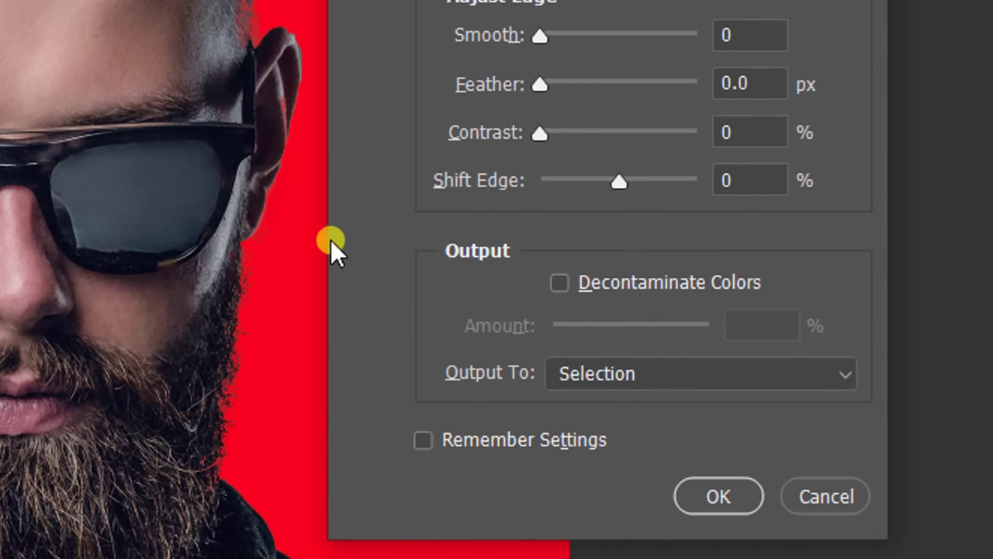
Step: Enable Decontaminate Colors at 50% and output the refined selection to a New Layer with Layer Mask
click(587, 300)
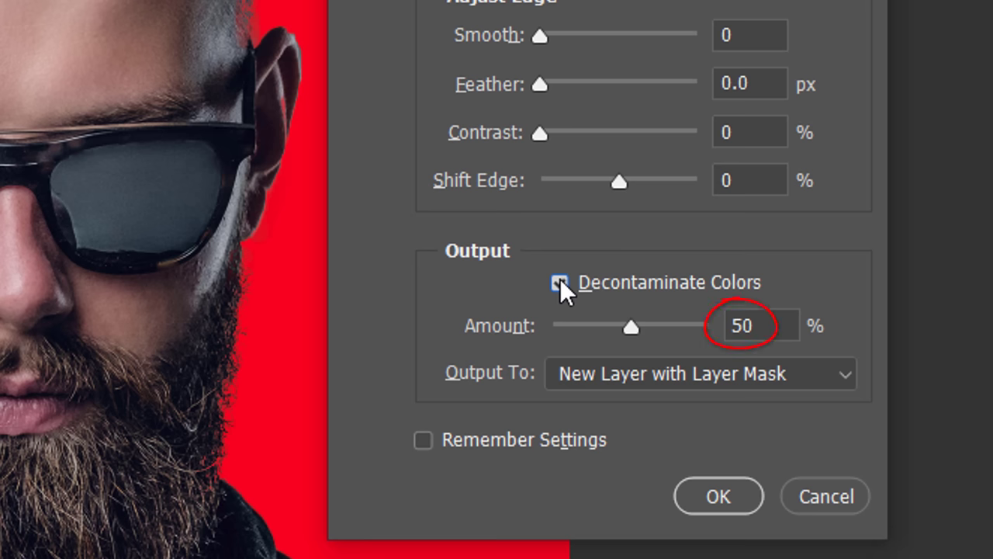
click(630, 374)
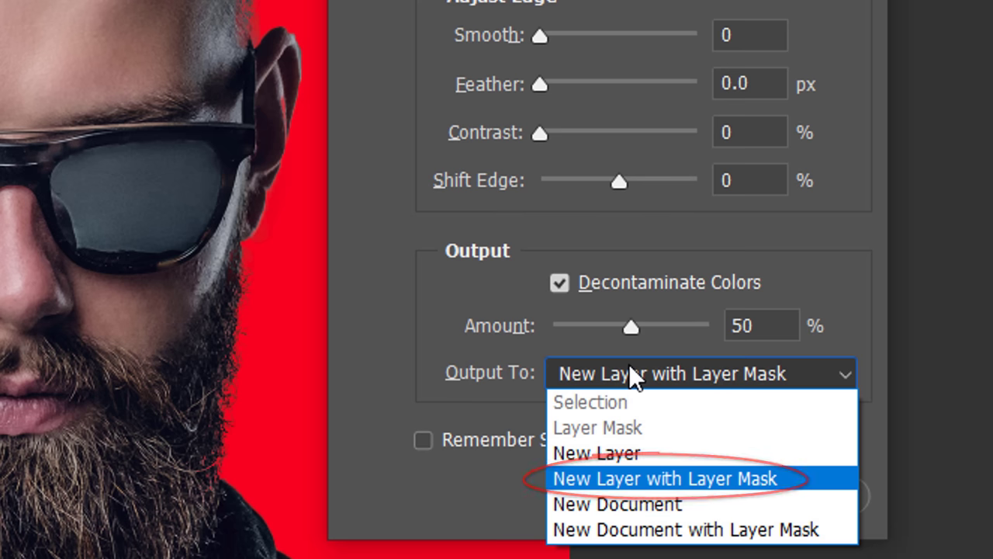
click(628, 374)
click(718, 496)
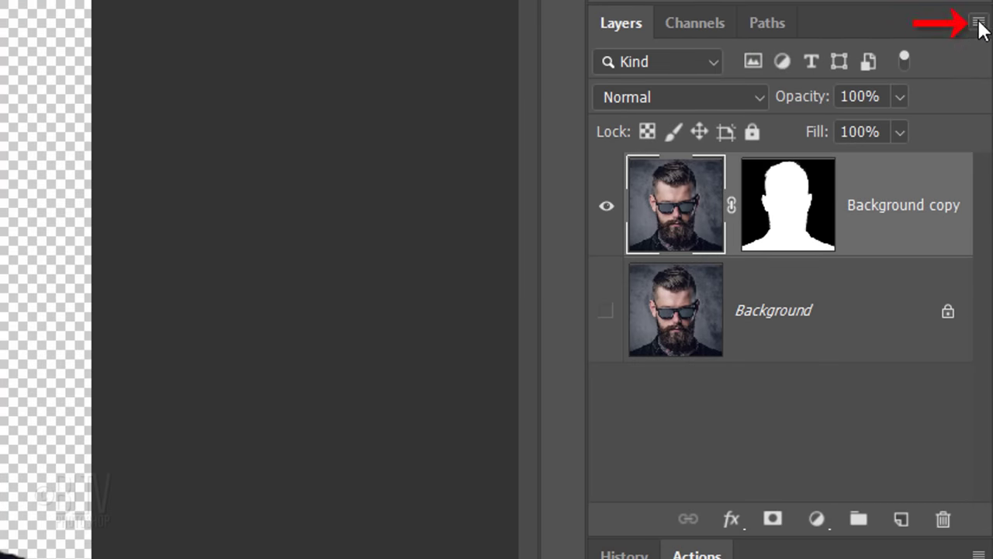
Step: Convert the masked portrait copy to a Smart Object and open the Shadows/Highlights adjustment for it
click(978, 23)
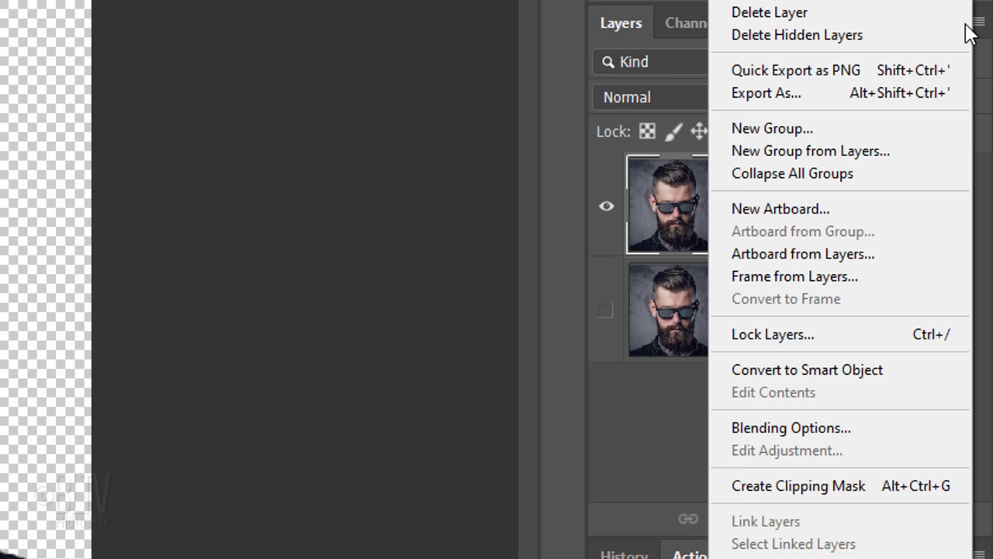
click(785, 367)
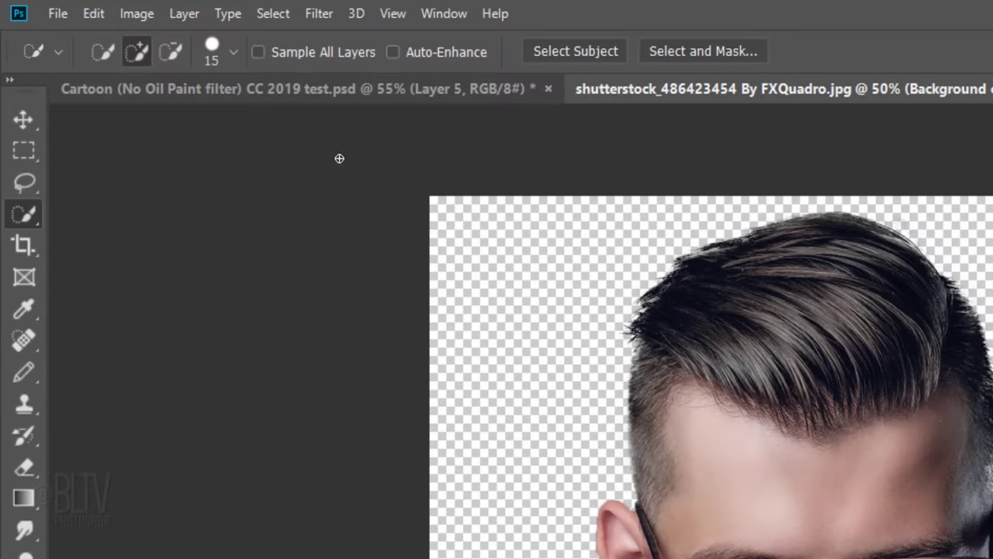
click(137, 14)
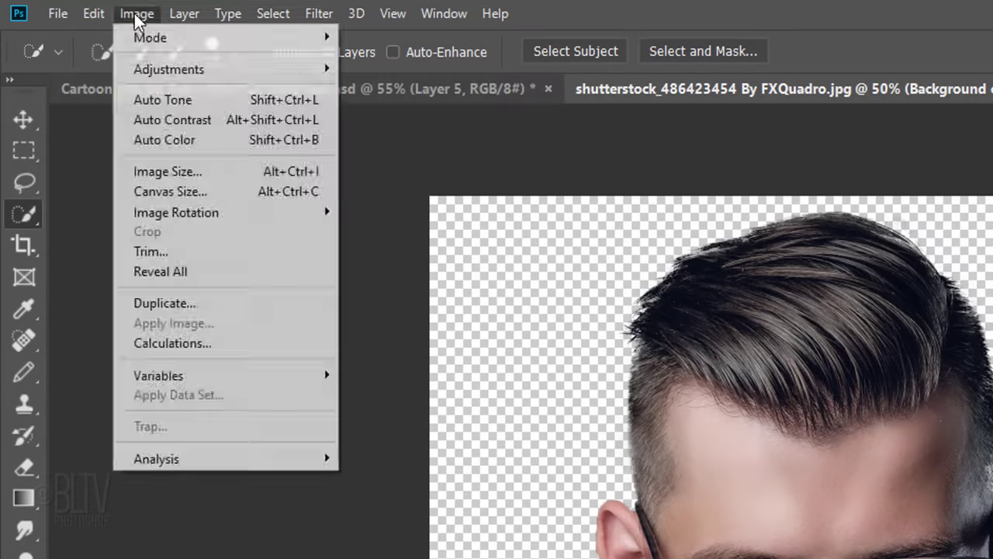
mouse_move(173, 75)
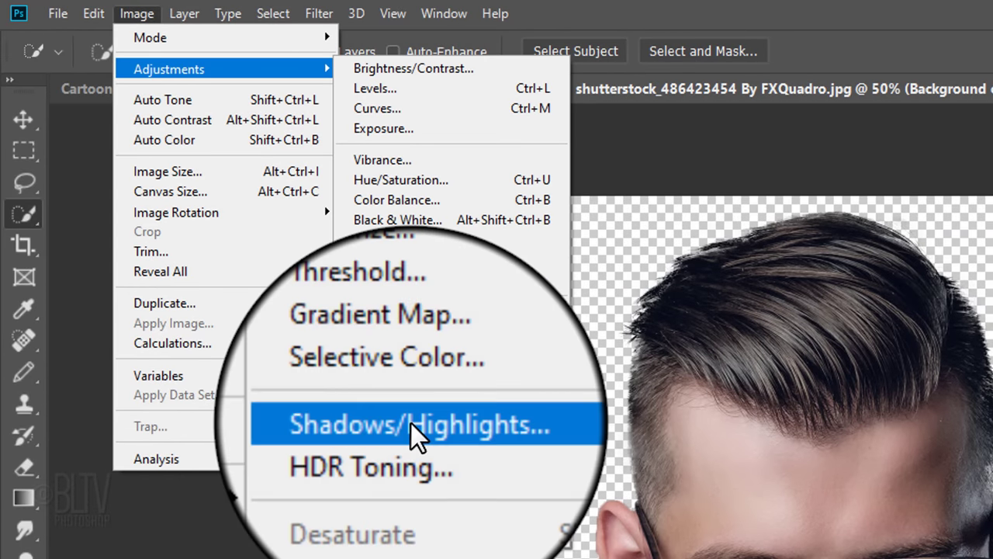
click(411, 423)
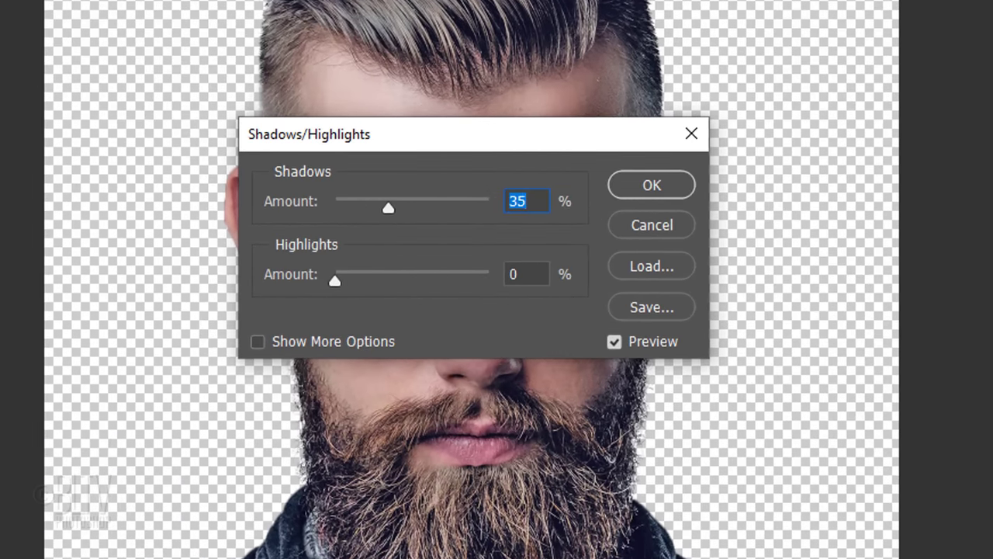
Step: Try raising the Shadows amount from 0% to 62% and bring it back to 0%
text(0)
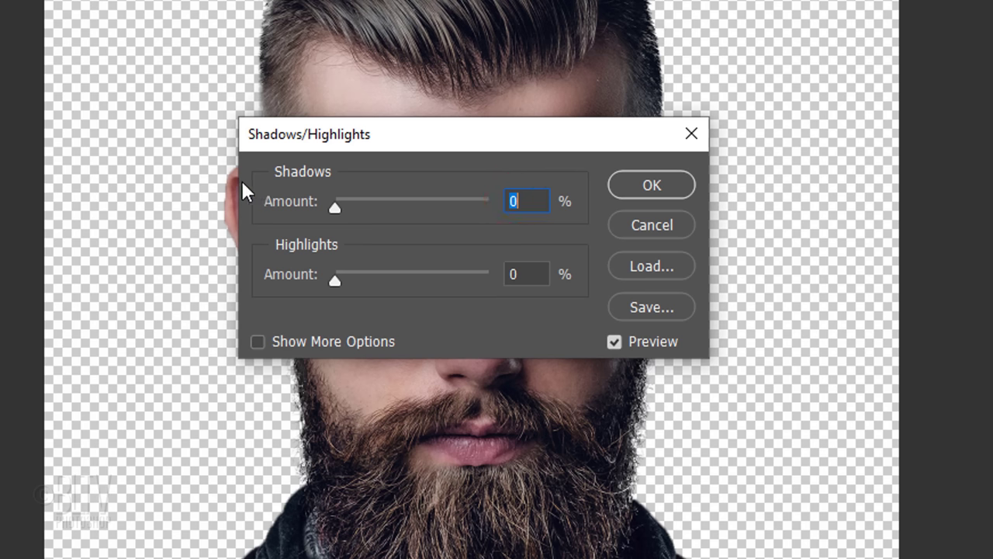
drag(362, 138, 636, 144)
click(610, 213)
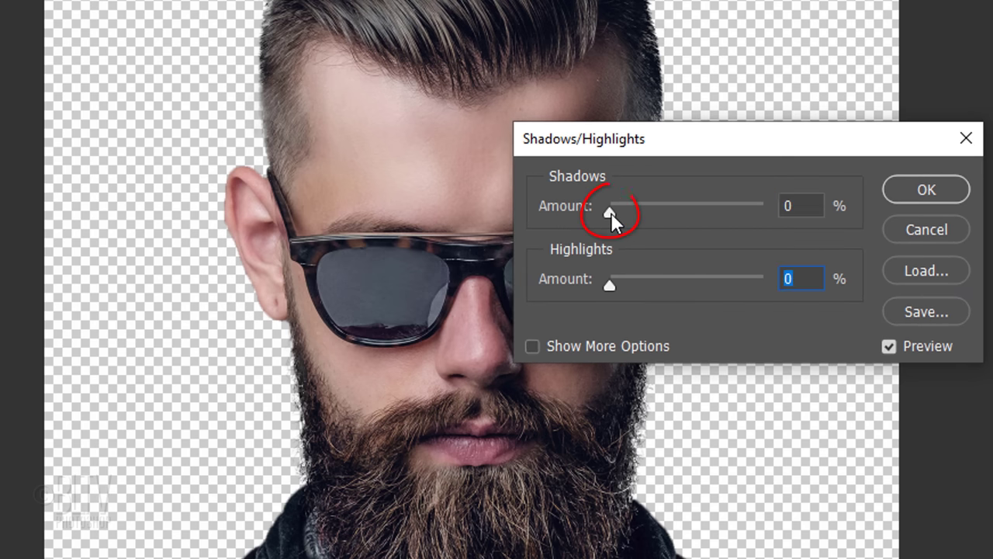
drag(611, 213, 707, 212)
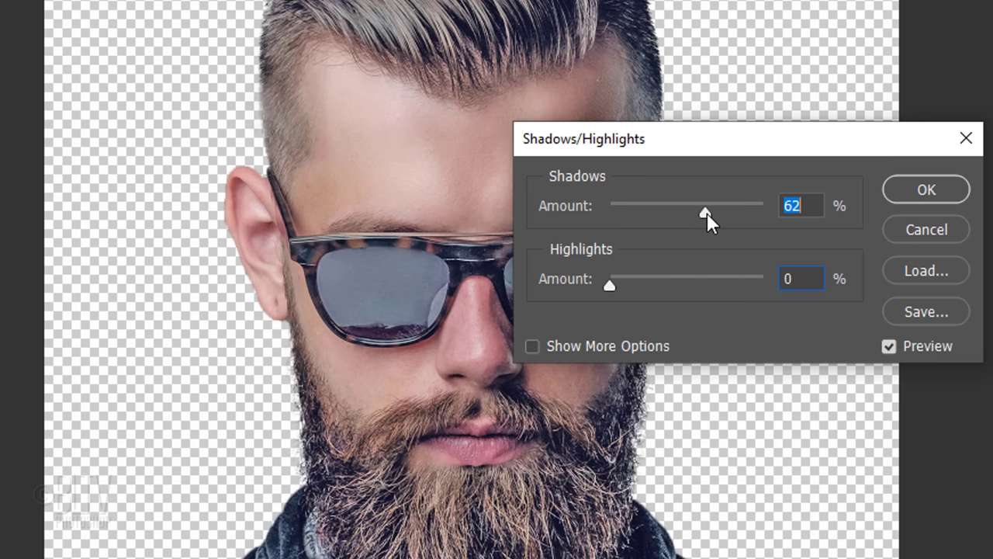
drag(580, 211, 602, 211)
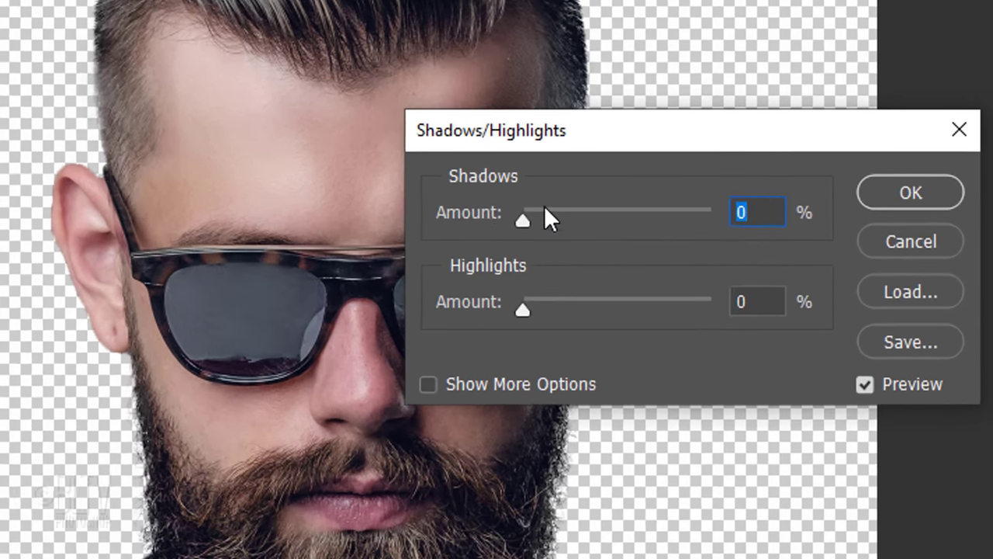
Step: Set the Shadows amount to 10% and the Highlights amount to 20%, and apply the adjustment
text(10)
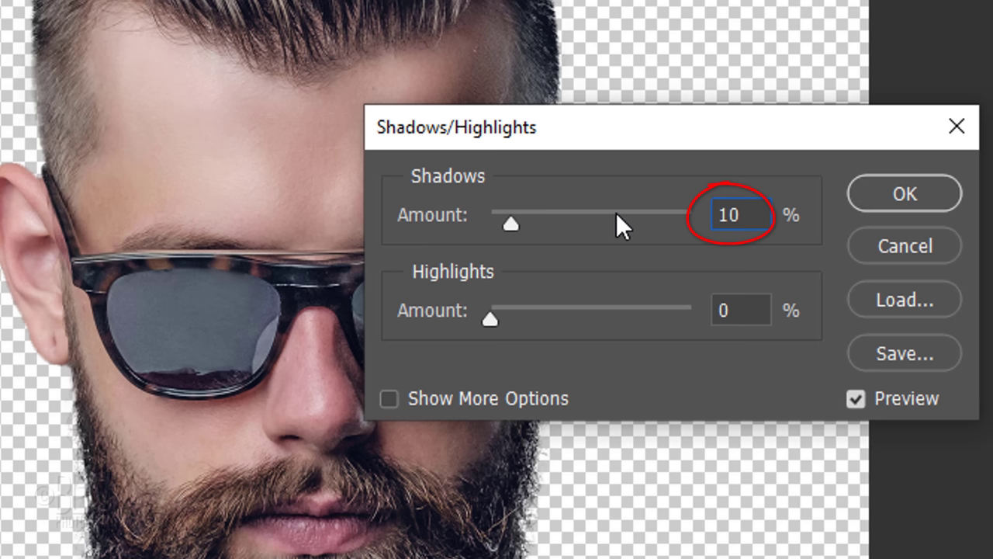
click(745, 313)
text(20)
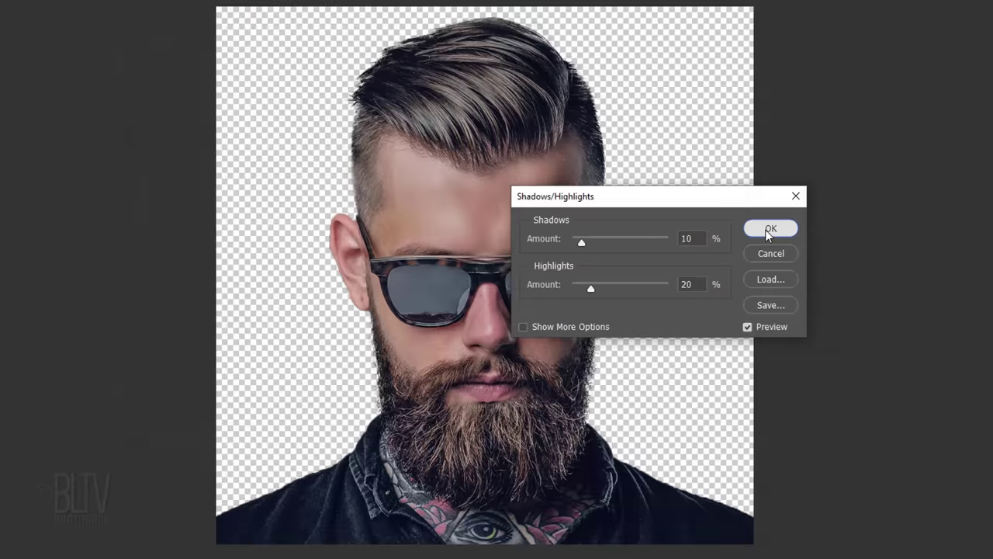
click(896, 196)
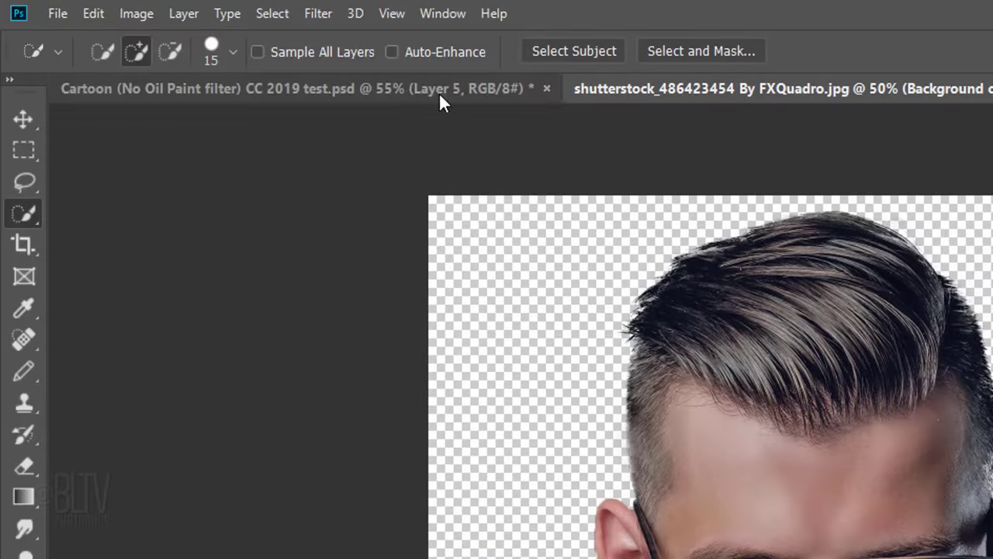
Step: Apply Unsharp Mask to the portrait Smart Object with Amount 150%, Radius 2.0 pixels and Threshold 0
click(319, 15)
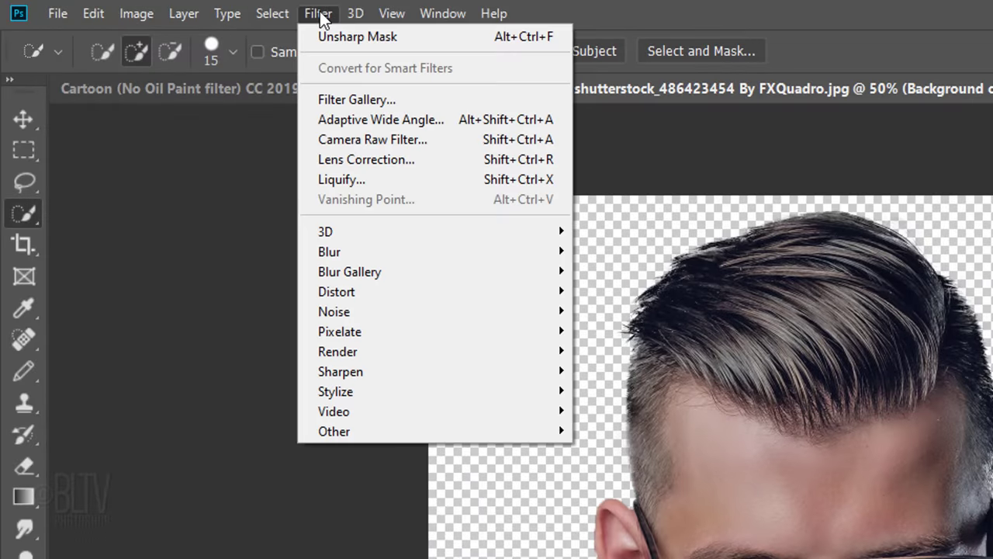
mouse_move(341, 372)
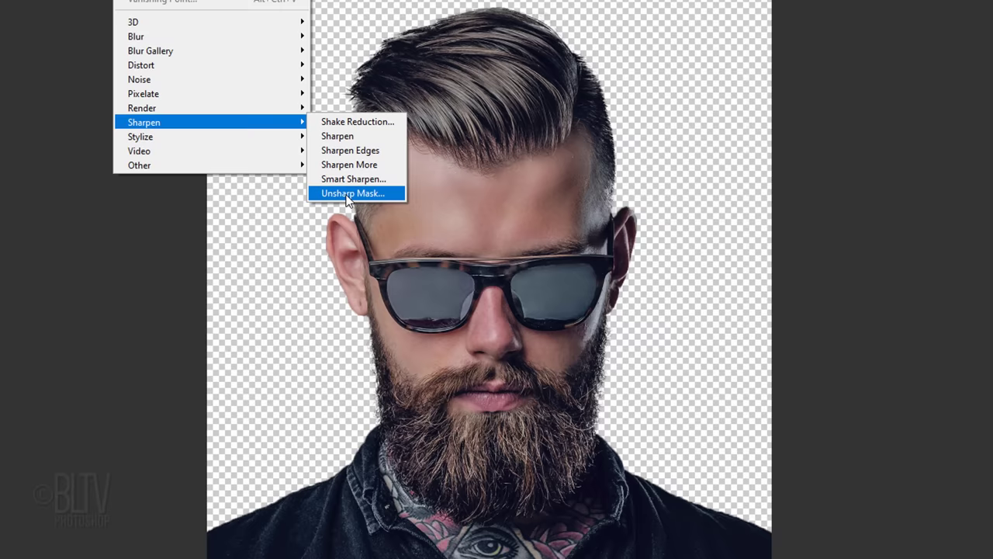
click(621, 471)
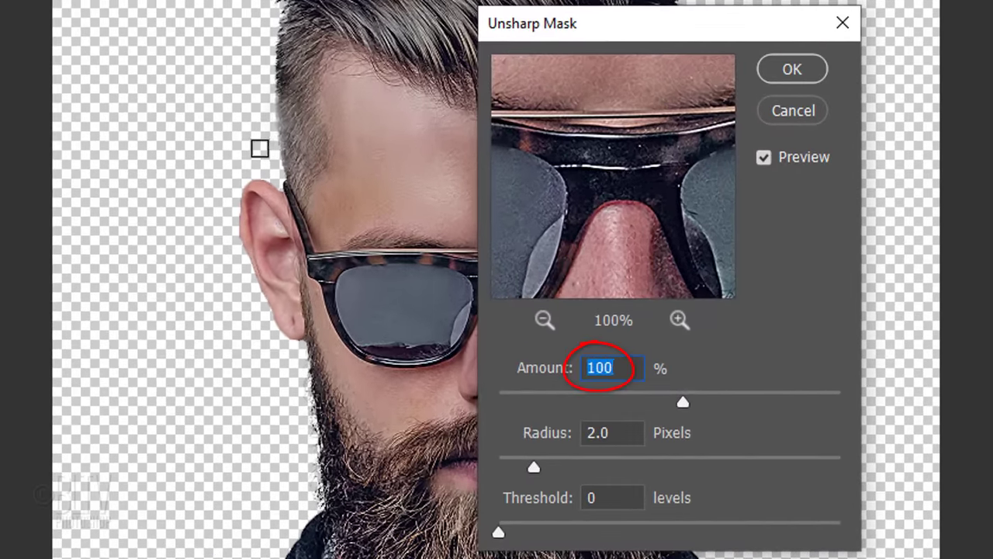
text(150)
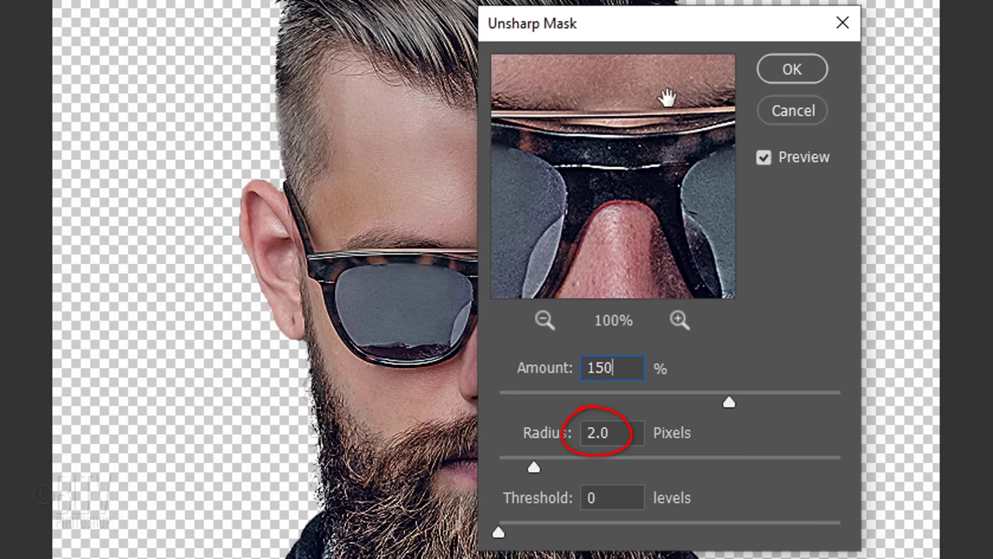
click(789, 70)
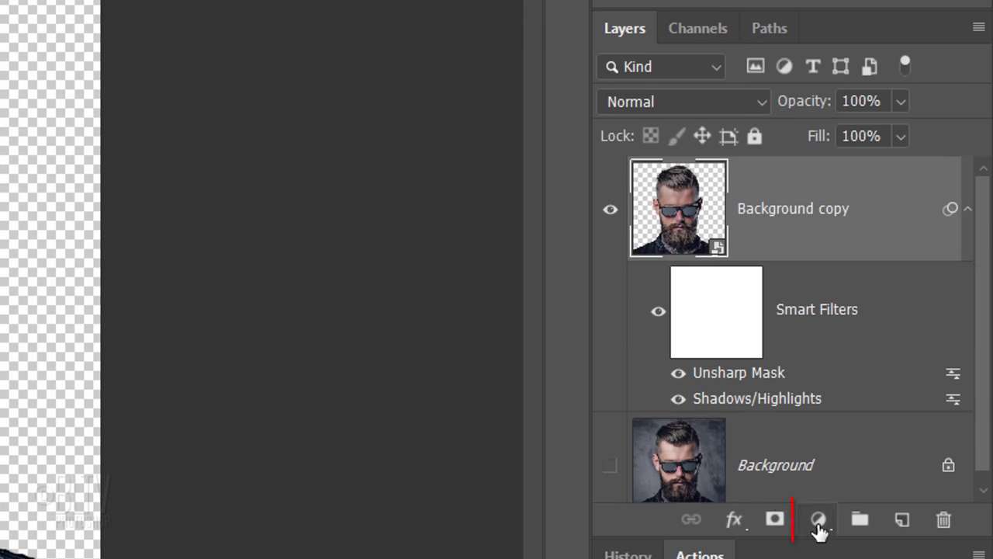
Step: Add a Curves adjustment layer clipped to the portrait Smart Object and open its Auto Color Correction Options
click(820, 527)
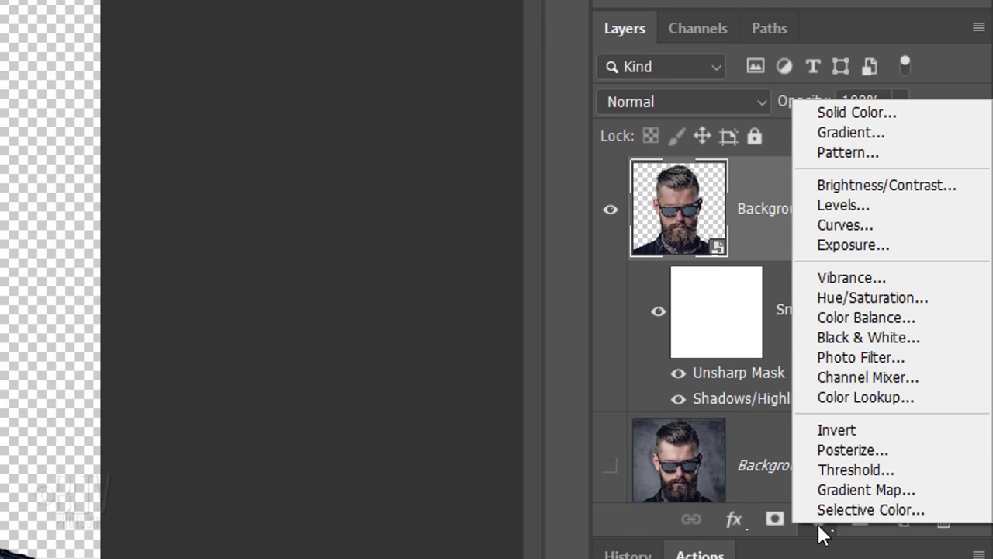
click(844, 225)
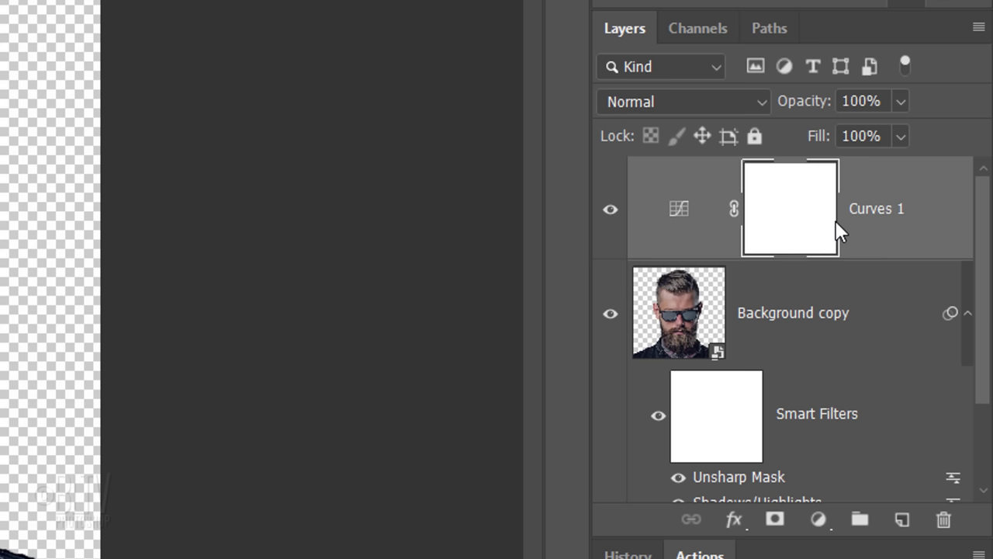
drag(756, 17, 733, 168)
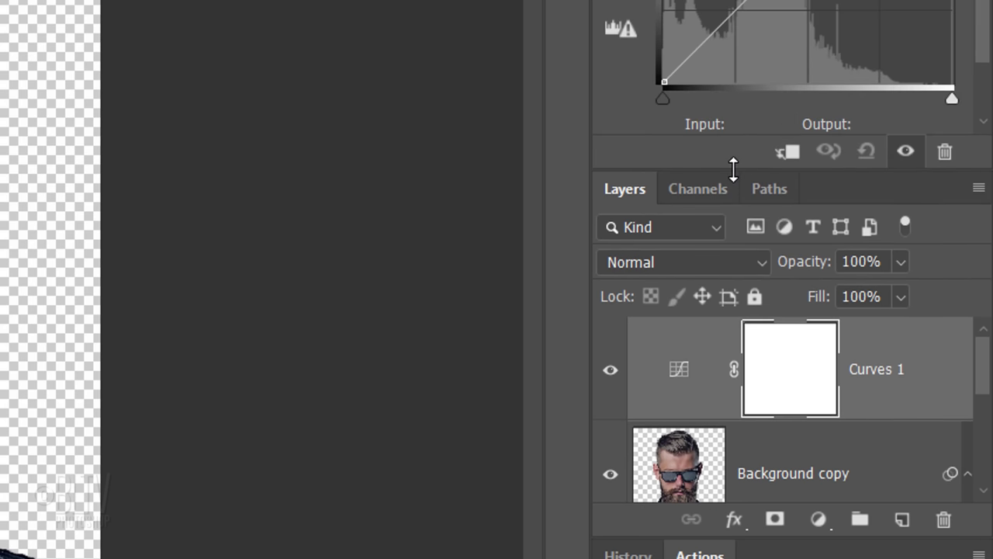
click(788, 154)
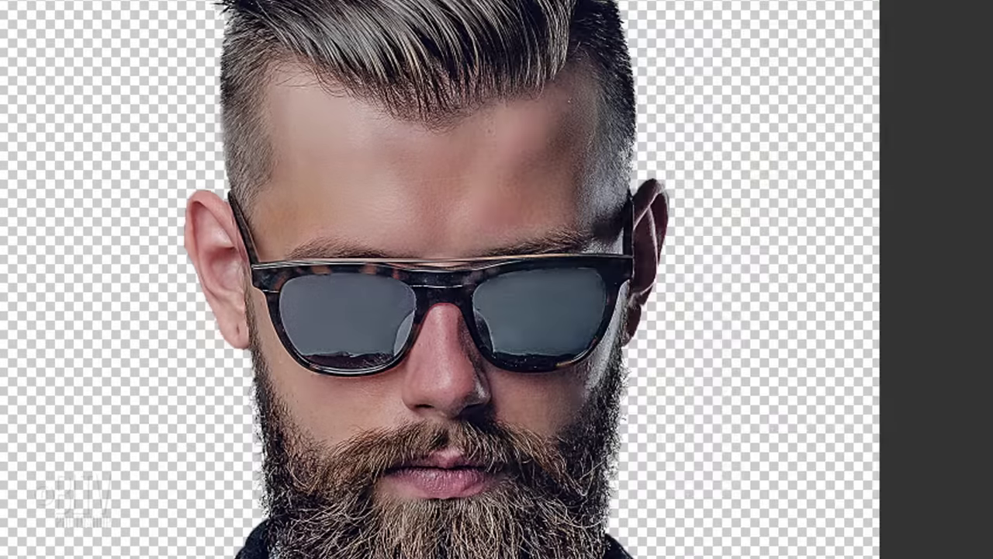
alt+click(930, 135)
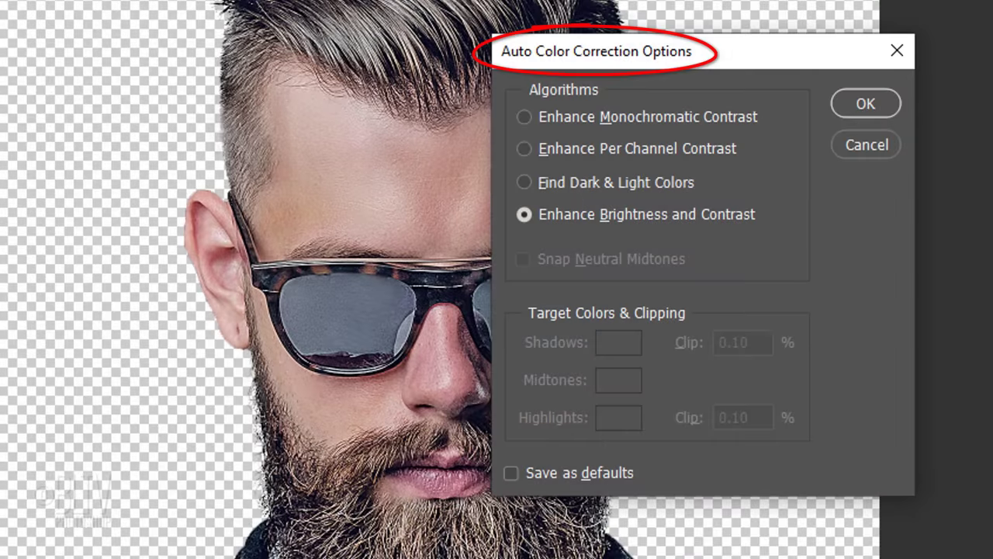
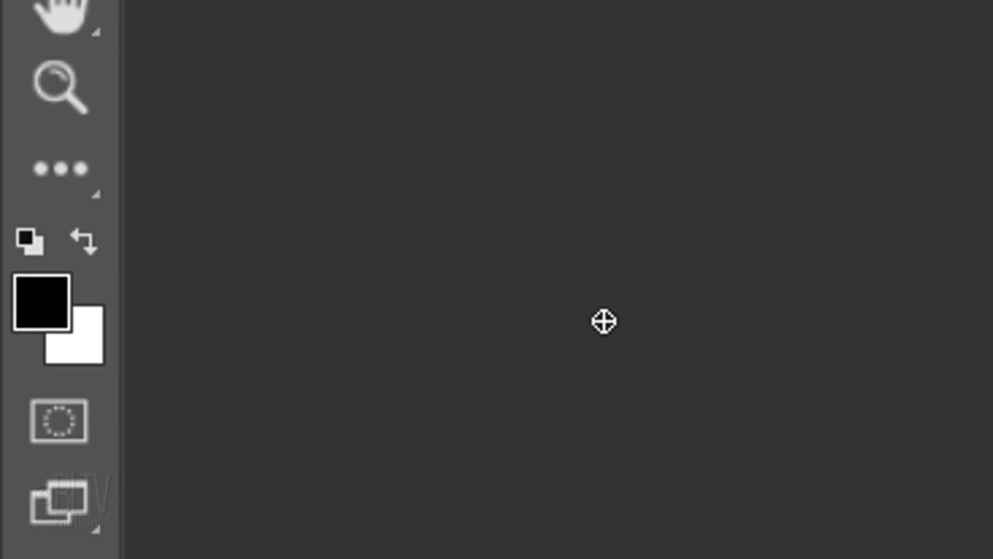
Step: Set the foreground color to 2E445E and fill the empty layer below the Subject group with it
click(49, 308)
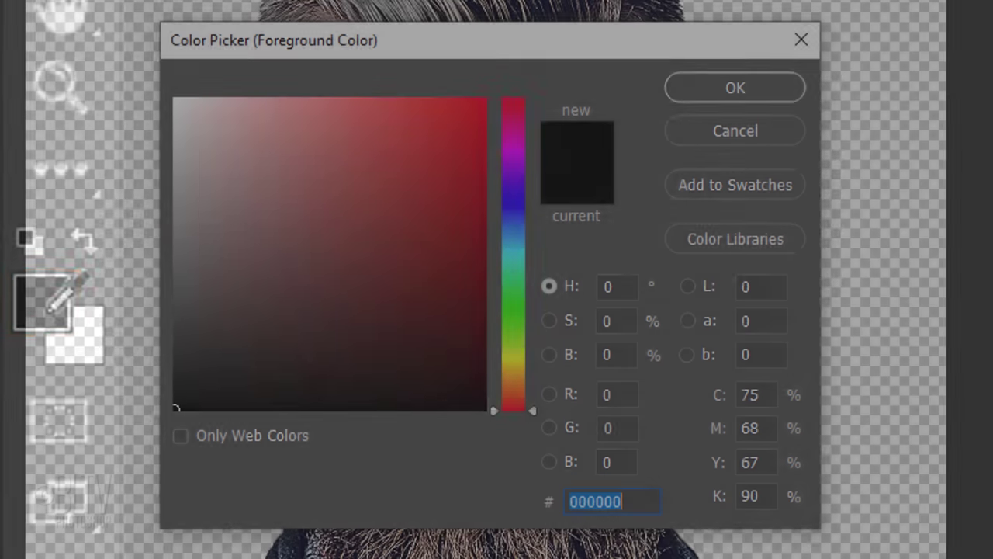
text(2E445E)
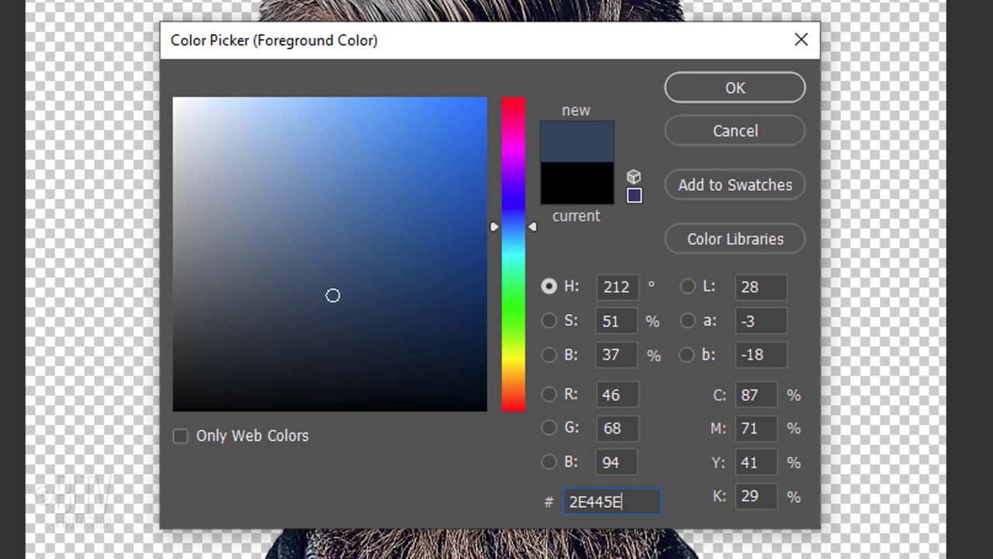
key(Return)
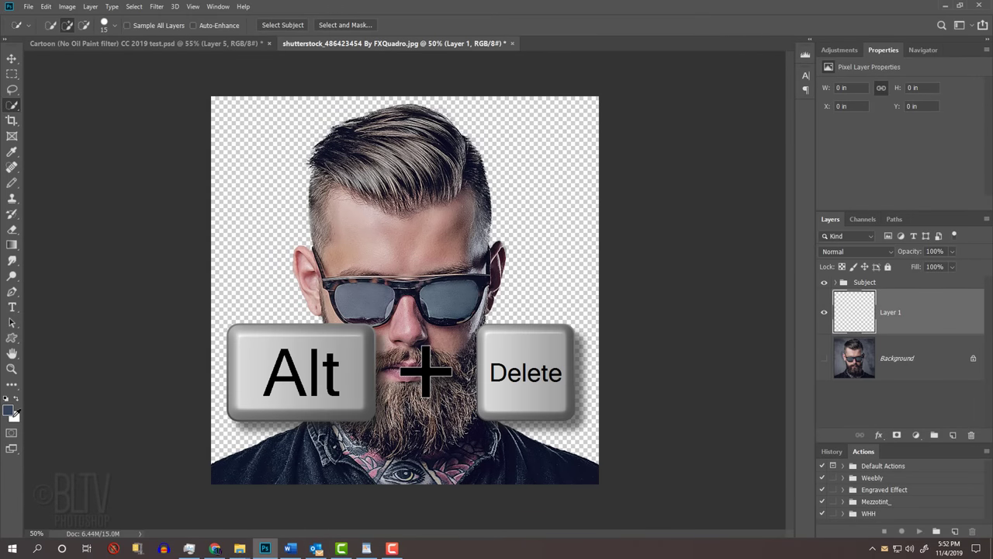
key(alt+Delete)
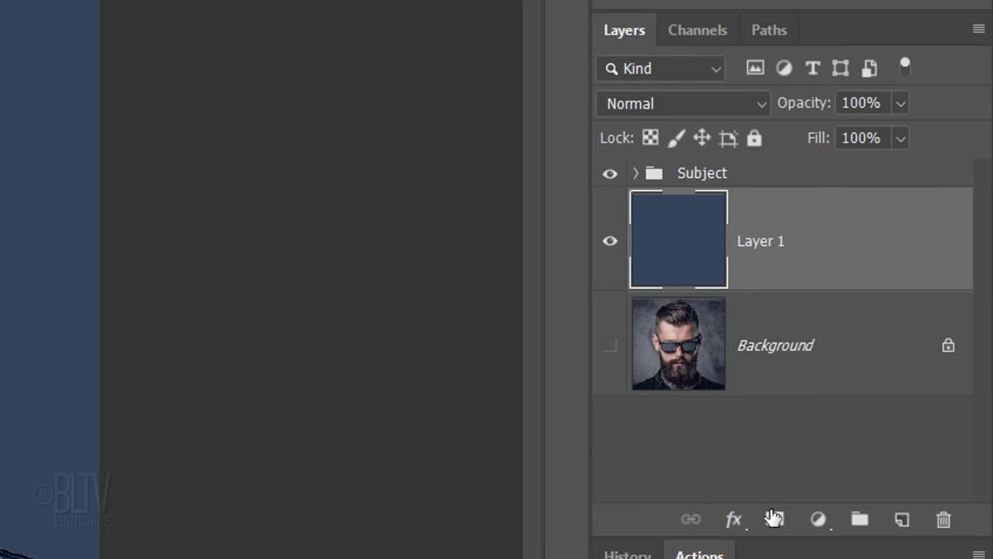
Step: Add a new layer above the blue fill and position a large circular marquee selection centered behind the man's head
click(901, 519)
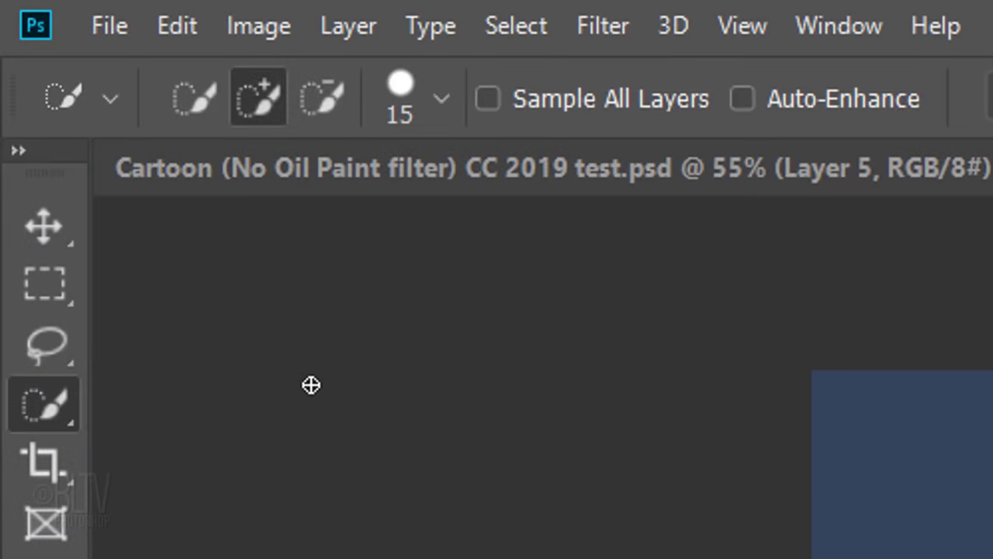
right_click(46, 287)
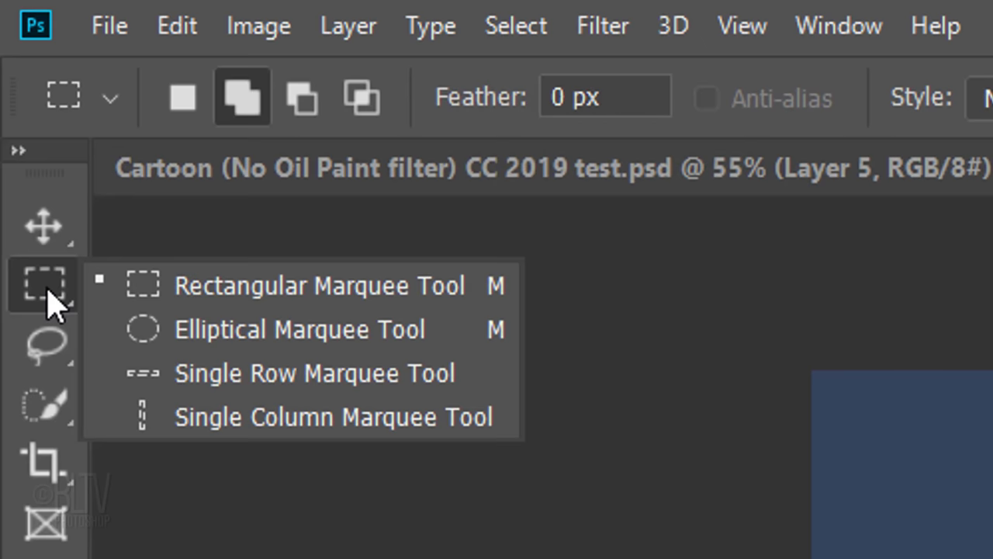
click(318, 353)
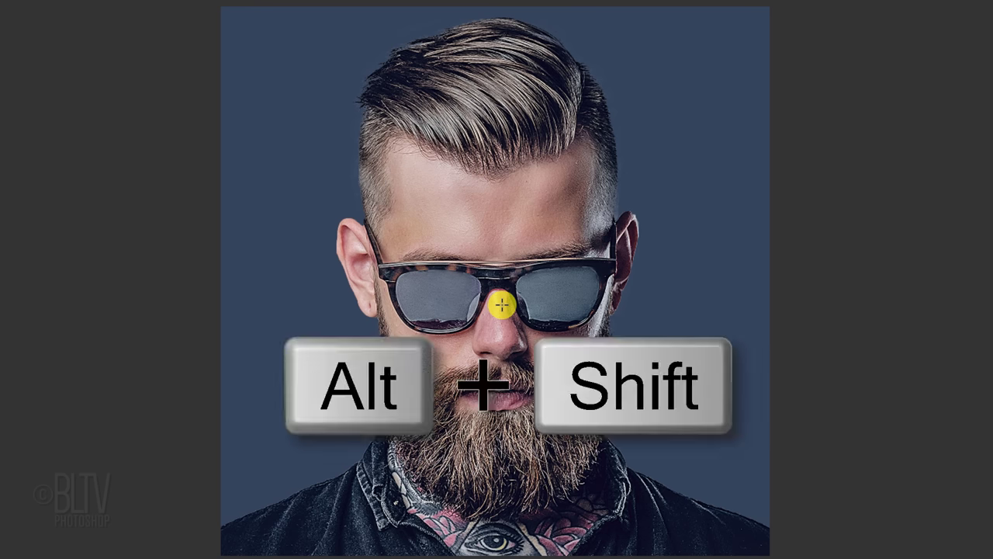
drag(501, 305, 773, 89)
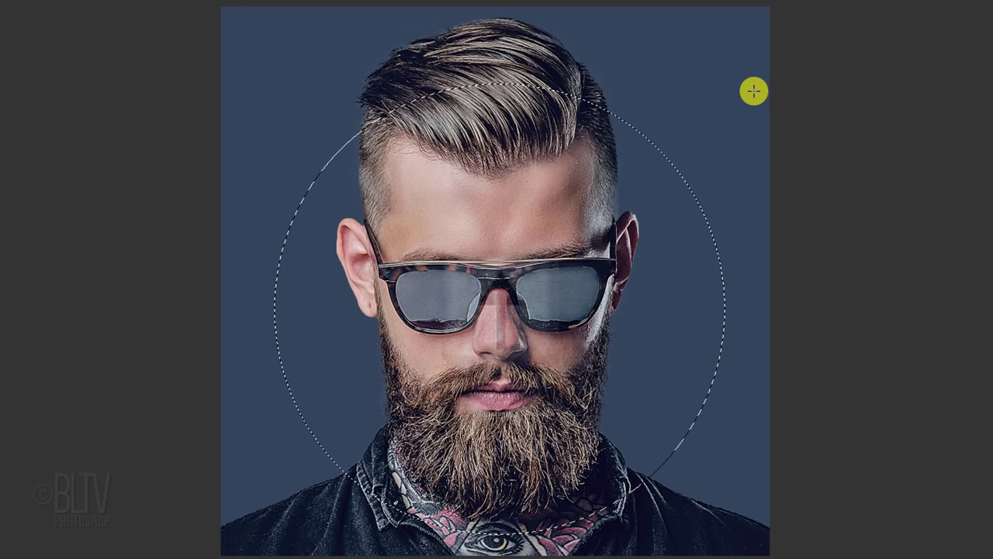
key(Up)
key(Right)
key(Down)
key(Left)
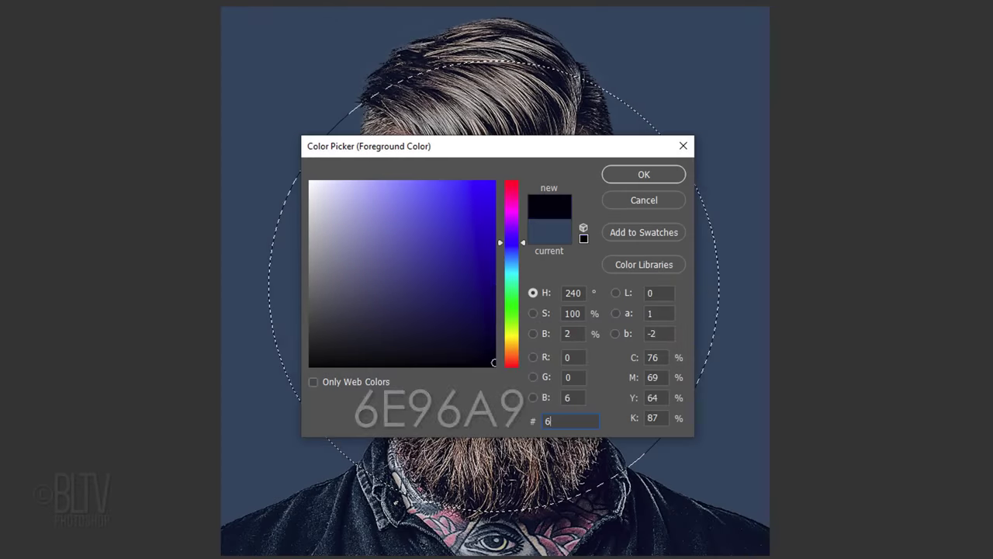
Step: Fill the circular selection with the foreground color 6E96A9 and deselect it
text(6E96A)
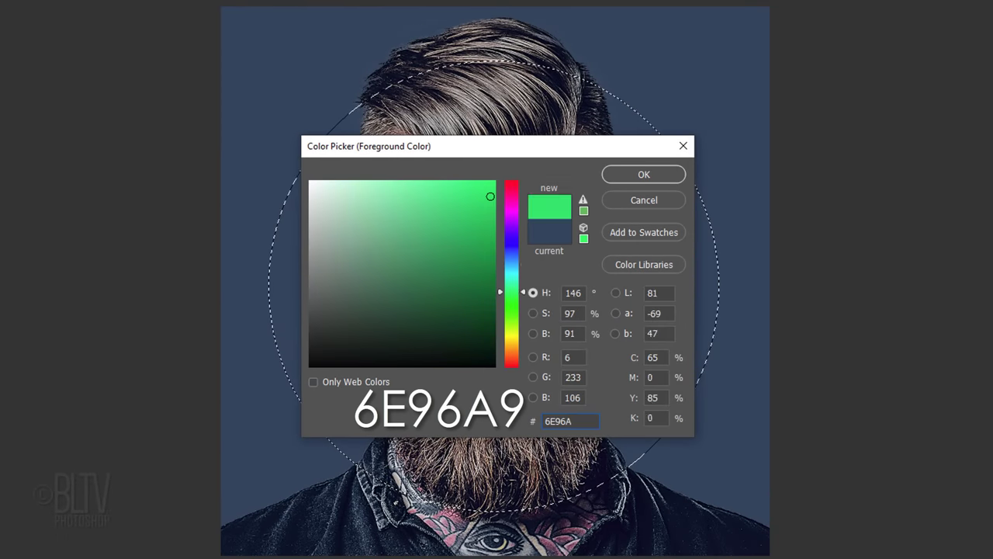
text(9)
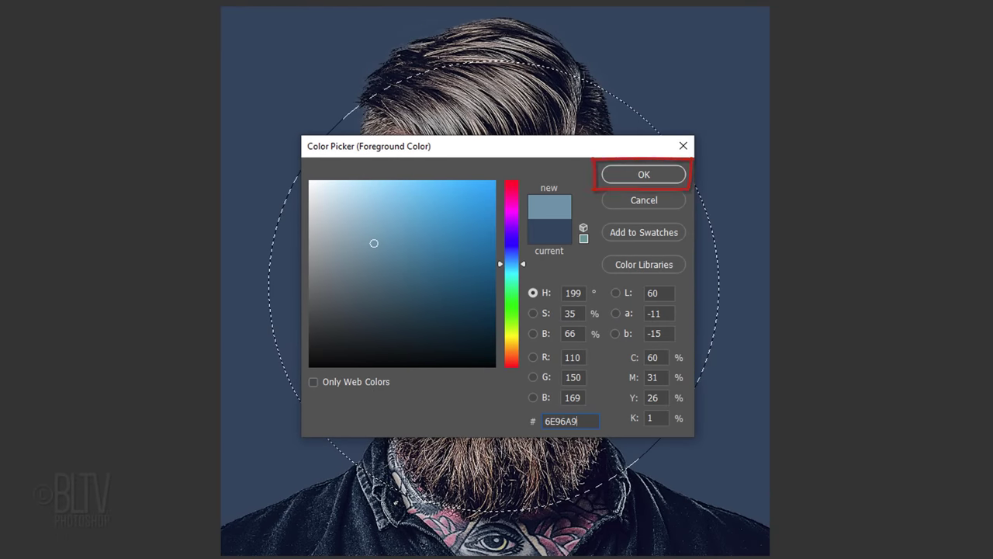
key(Return)
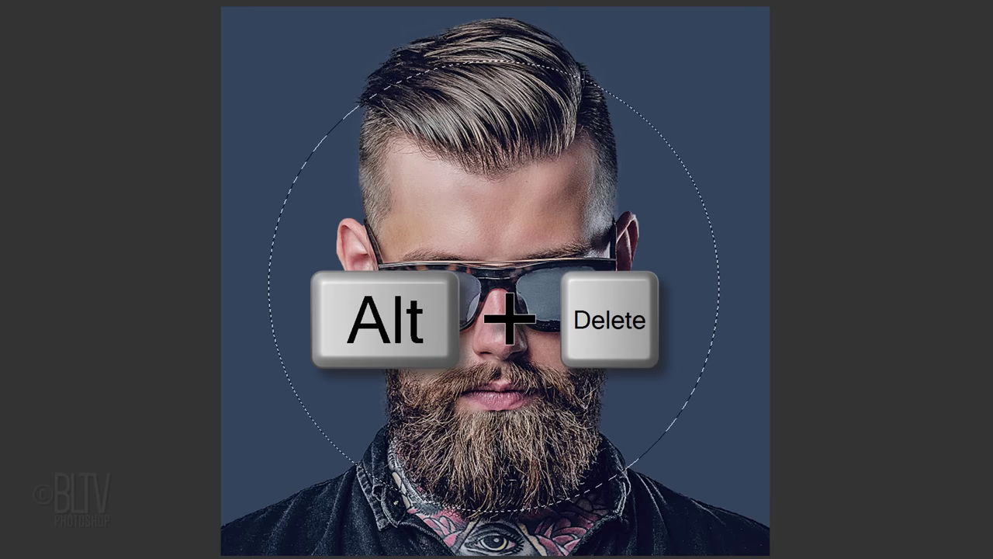
key(alt+Delete)
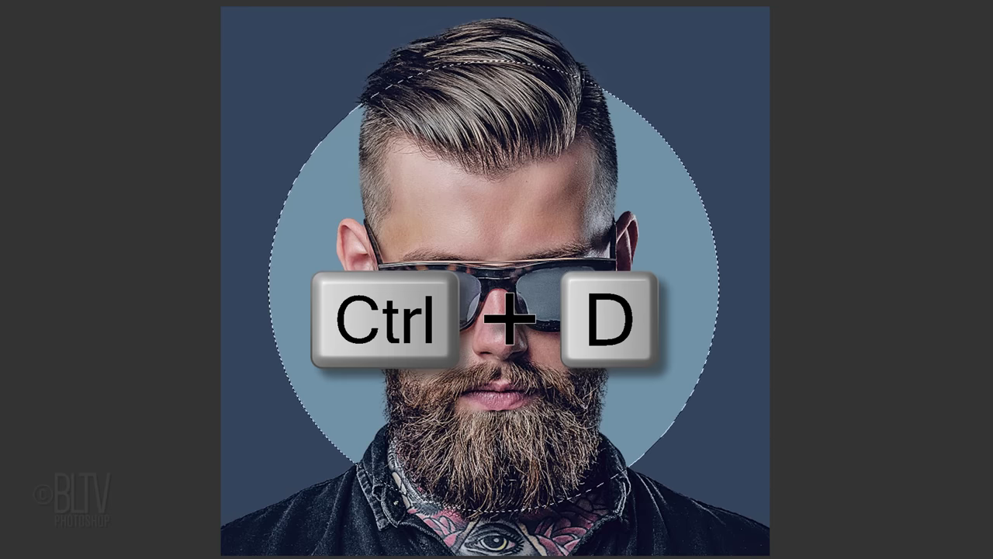
key(ctrl+d)
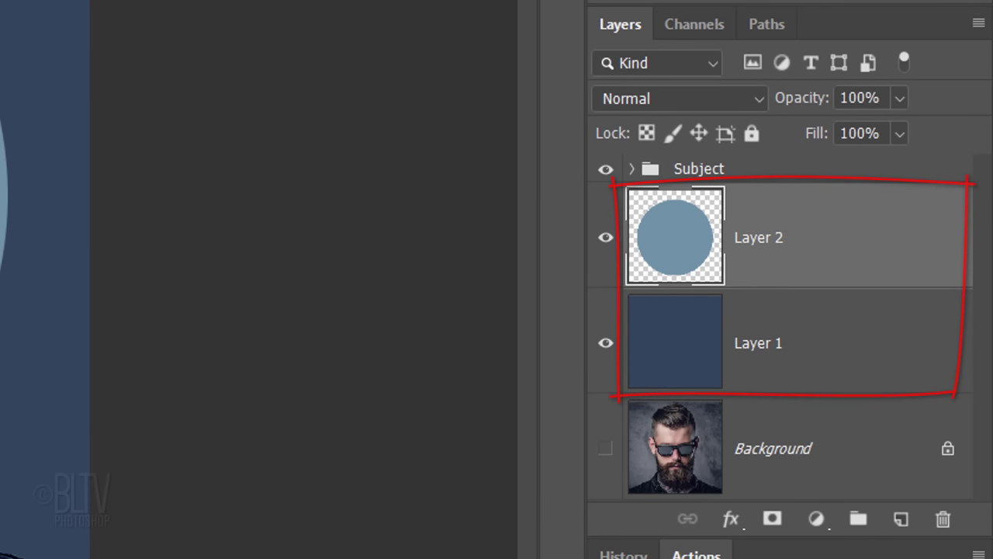
Step: Group the circle layer and the blue fill layer, name the group Background, and hide it
shift+click(652, 353)
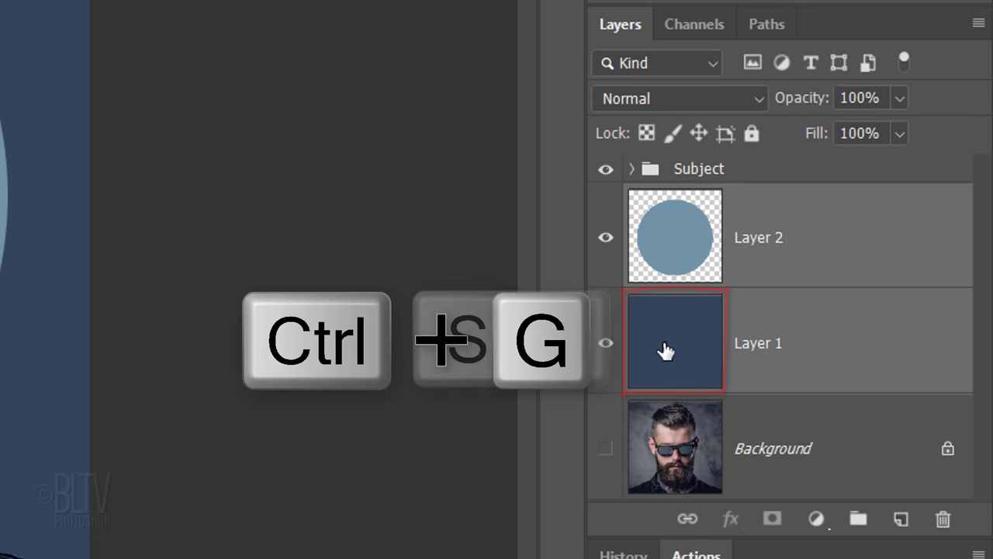
key(ctrl+g)
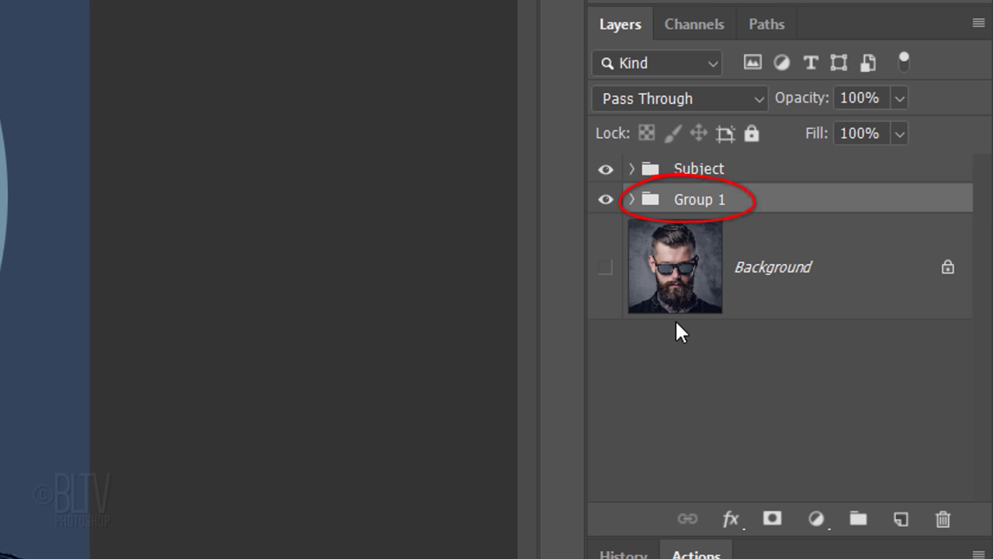
double_click(702, 200)
text(Background)
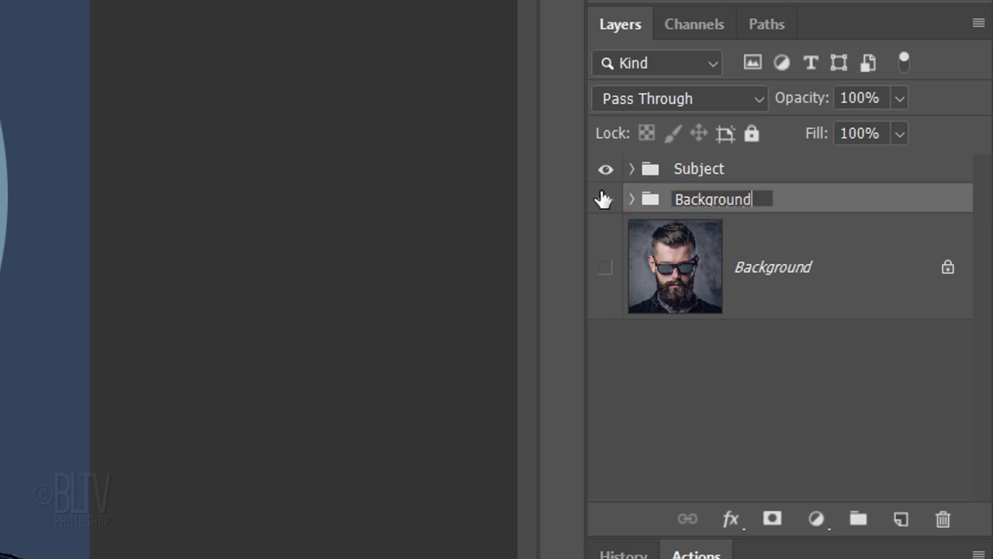
key(Return)
click(604, 200)
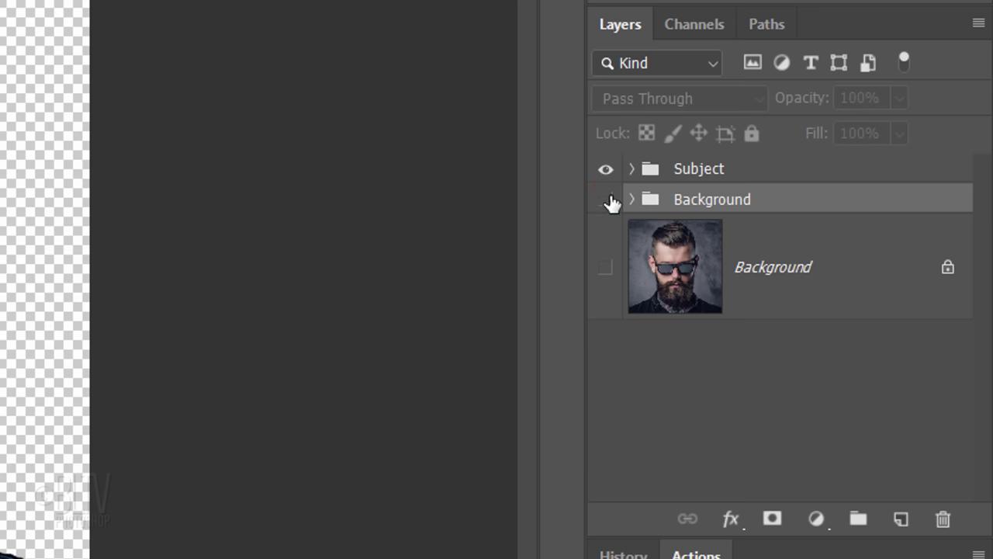
Step: Stamp the visible Subject group into a new composite layer above it and hide the Subject group
click(755, 172)
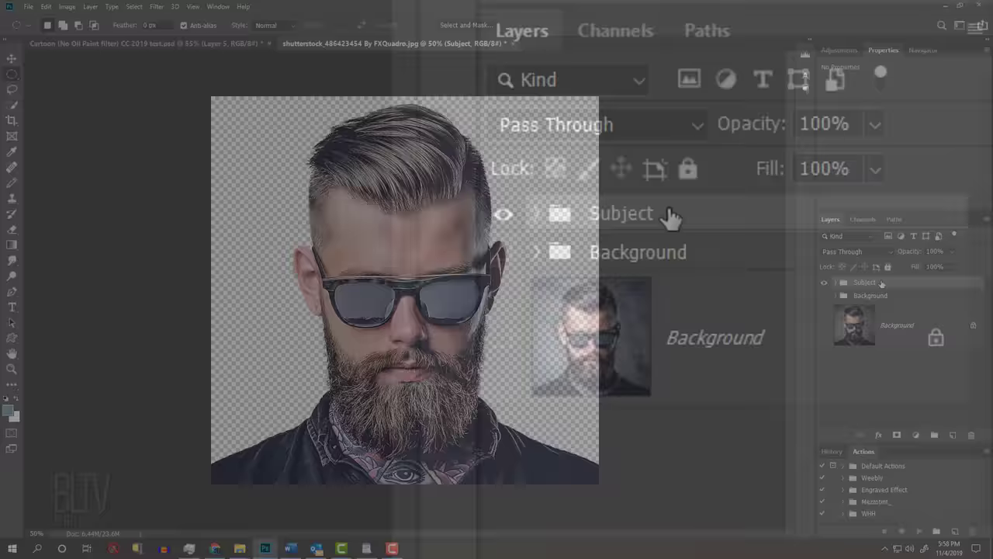
key(ctrl+alt+shift+e)
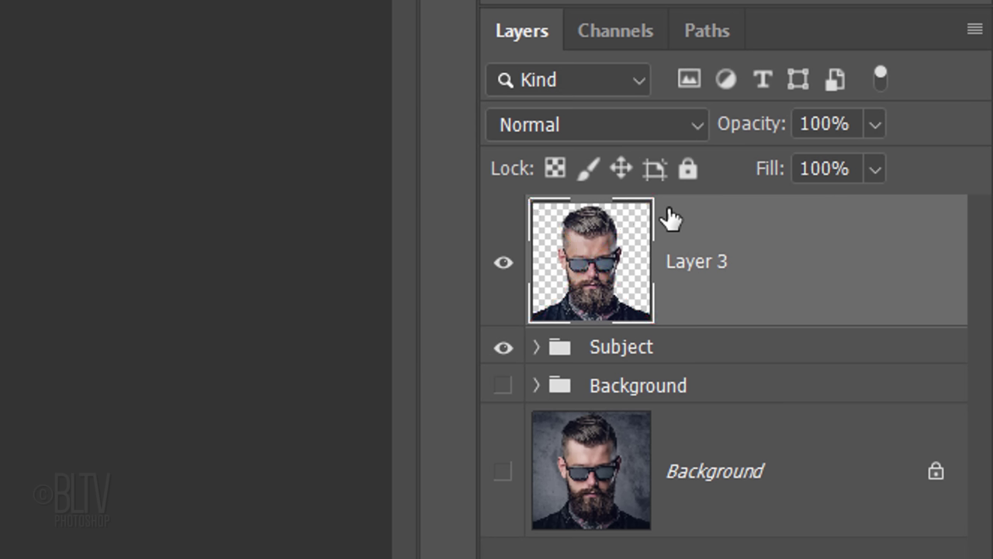
click(503, 347)
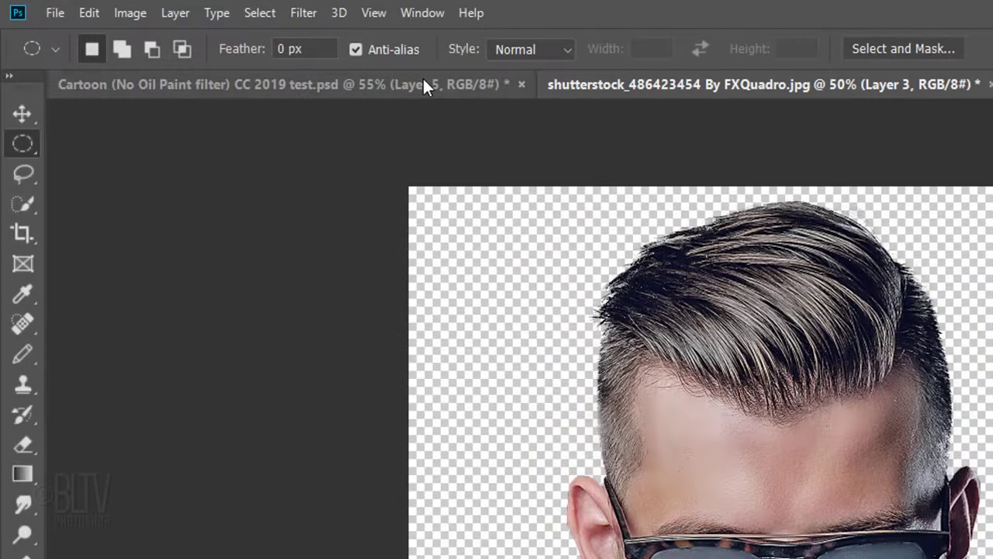
Step: Apply the Diffuse filter in Anisotropic mode to the composite subject layer
click(302, 13)
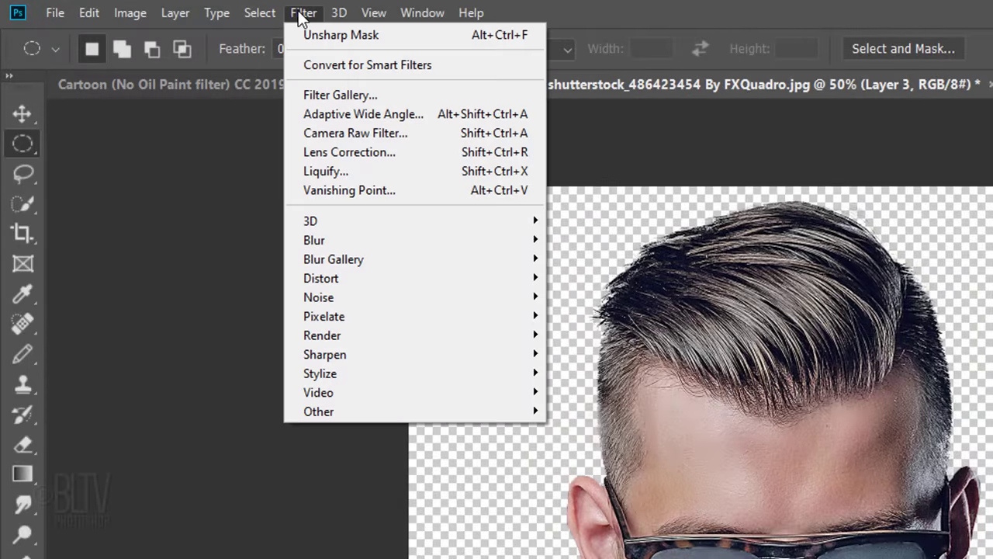
mouse_move(322, 373)
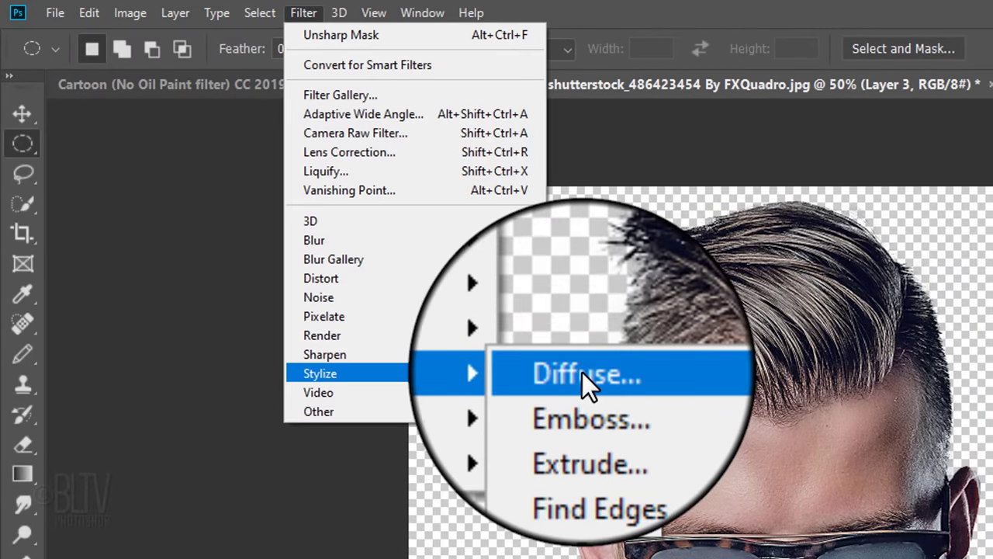
click(582, 372)
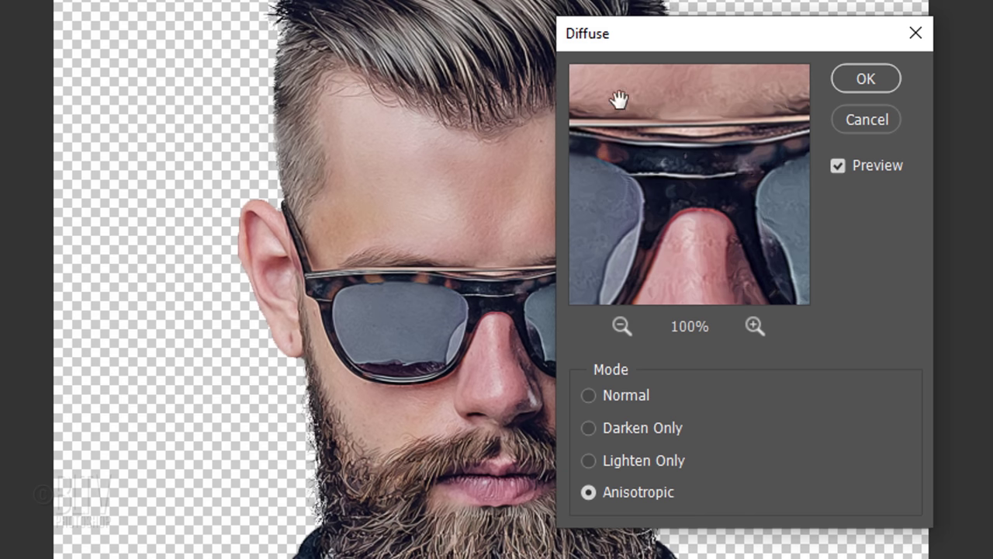
click(860, 81)
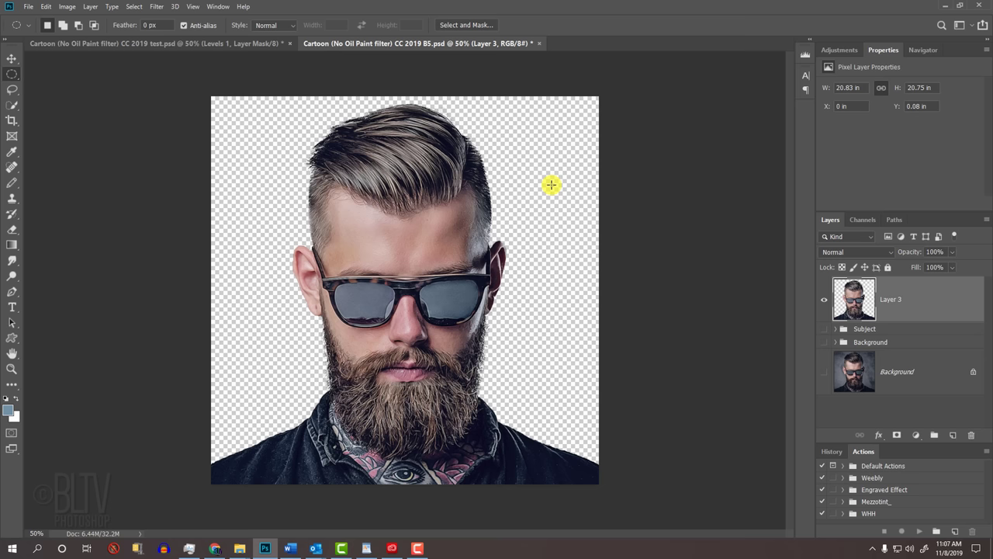
Step: Rotate the diffused composite layer 90° clockwise so the man lies sideways
key(z)
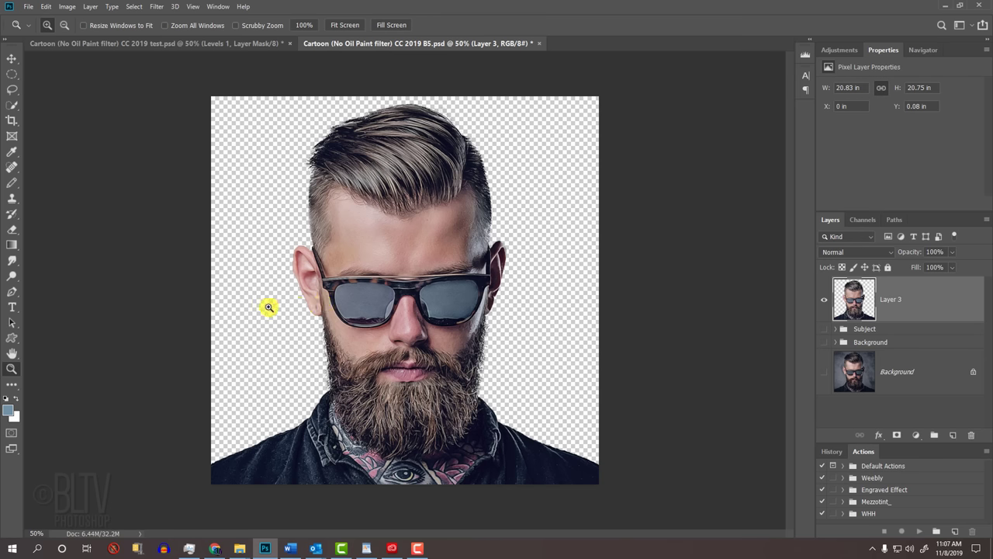
drag(268, 307, 550, 473)
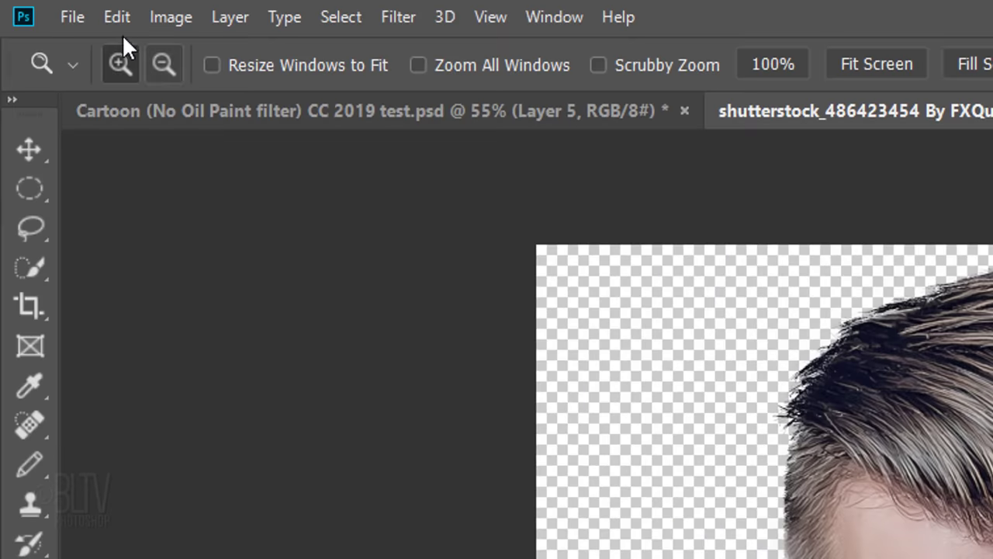
click(117, 19)
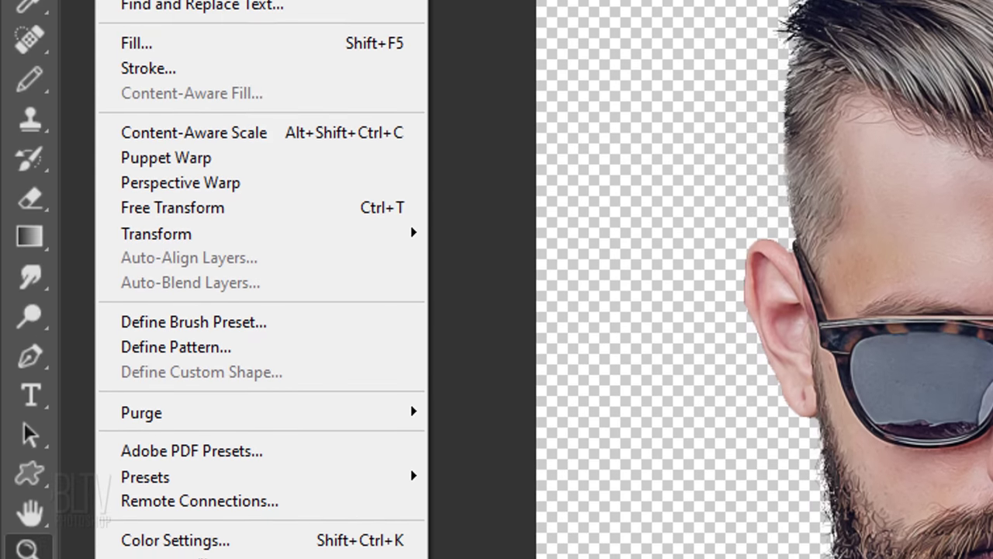
mouse_move(171, 242)
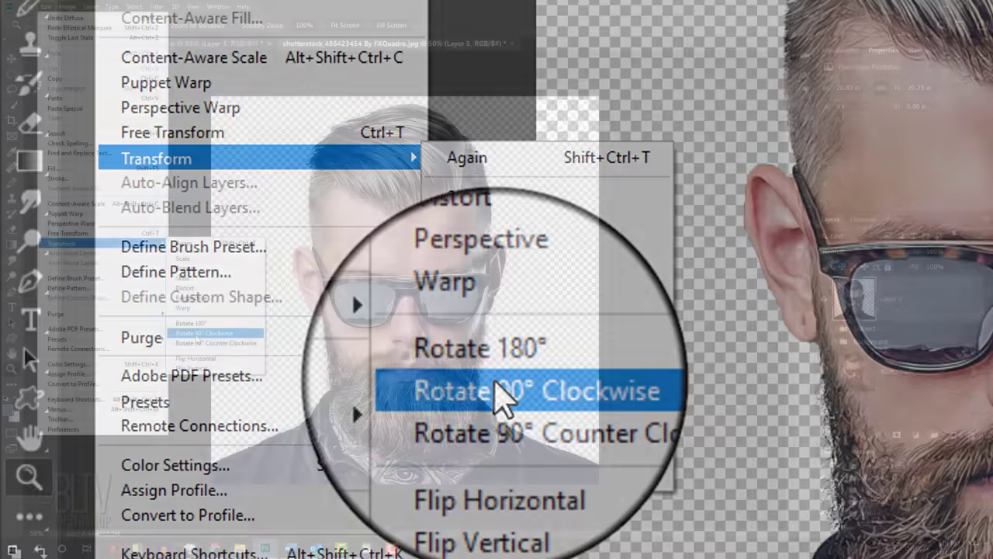
click(496, 388)
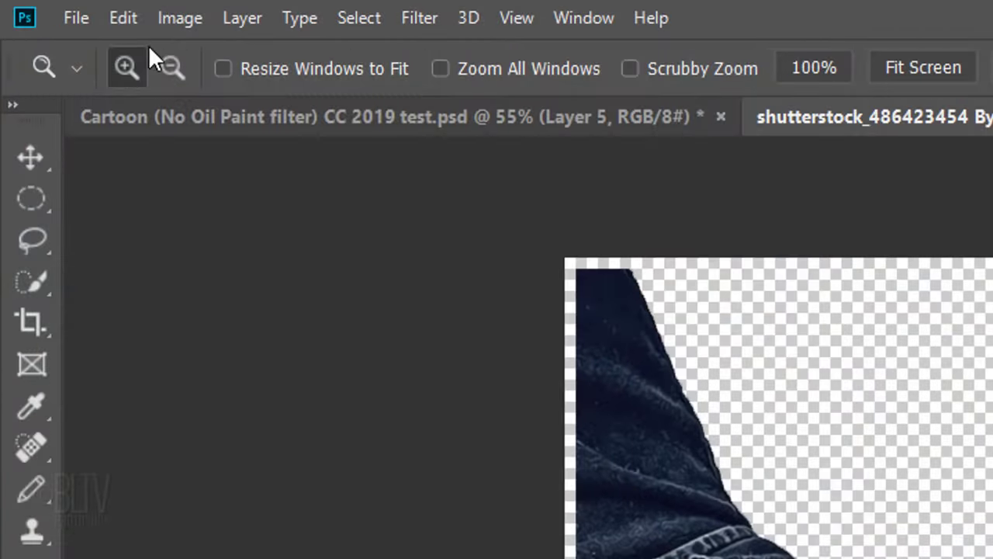
Step: Rotate the sideways composite layer another 90° clockwise so the man is upside down, and reapply the Diffuse filter
click(120, 19)
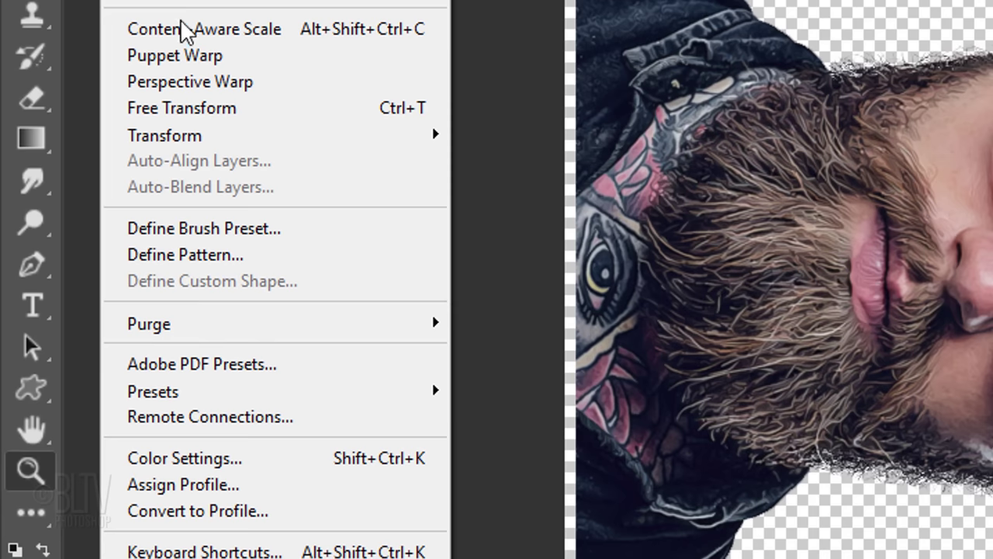
mouse_move(198, 178)
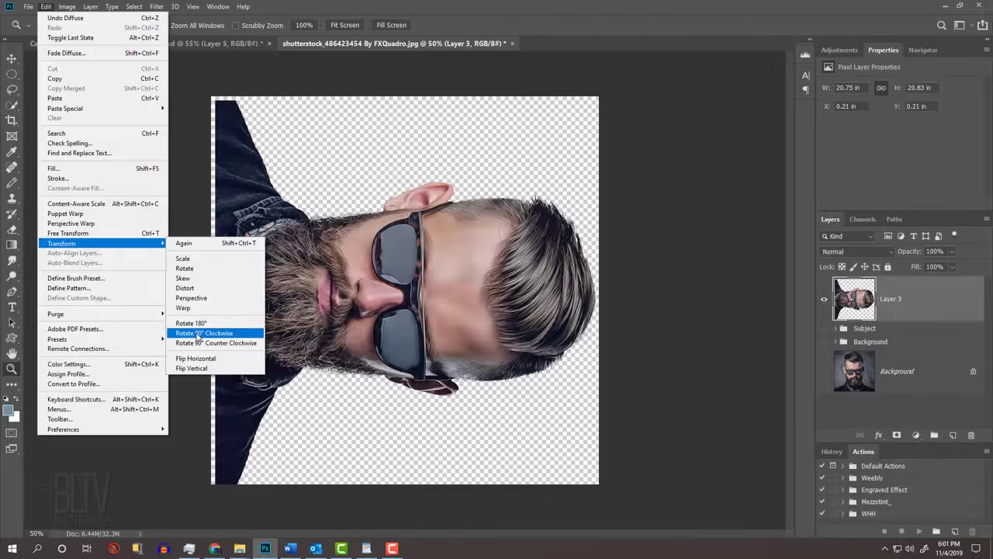
click(528, 376)
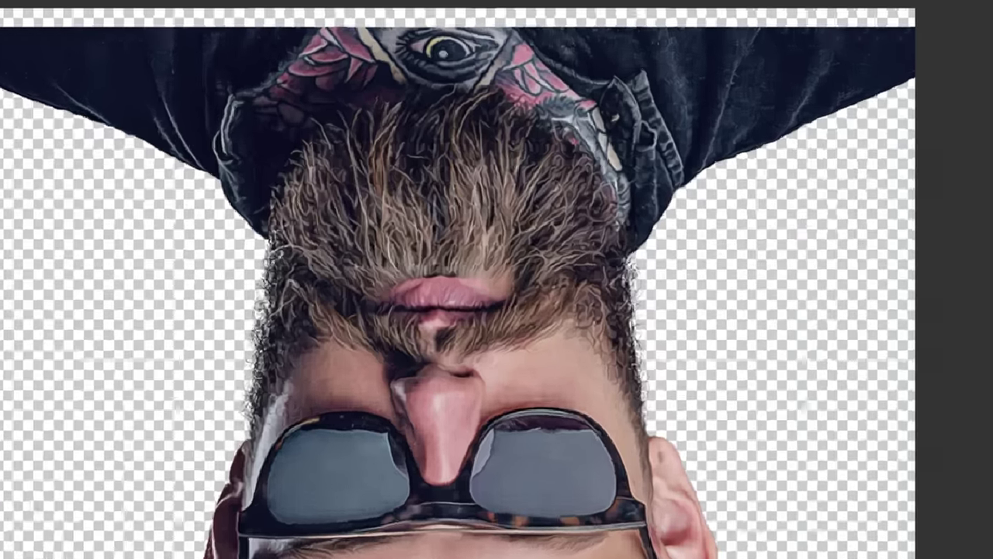
key(ctrl+alt+f)
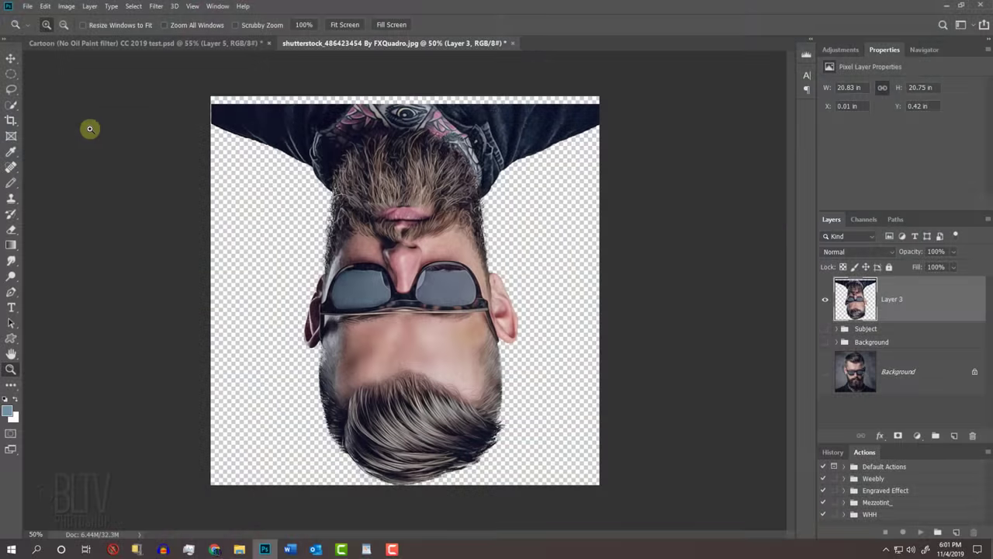
Step: Rotate the upside-down composite layer 90° clockwise and reapply the Diffuse filter
click(48, 7)
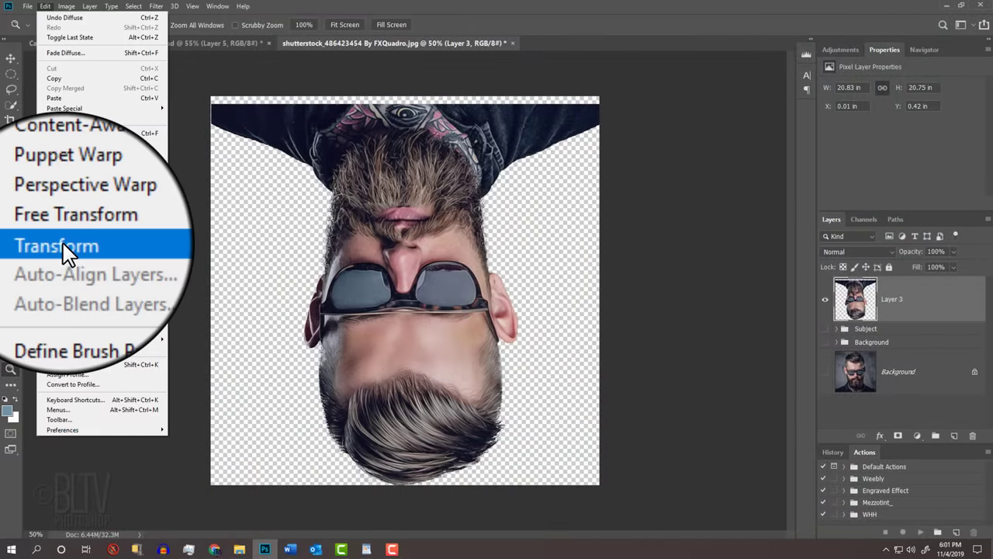
mouse_move(66, 244)
click(199, 333)
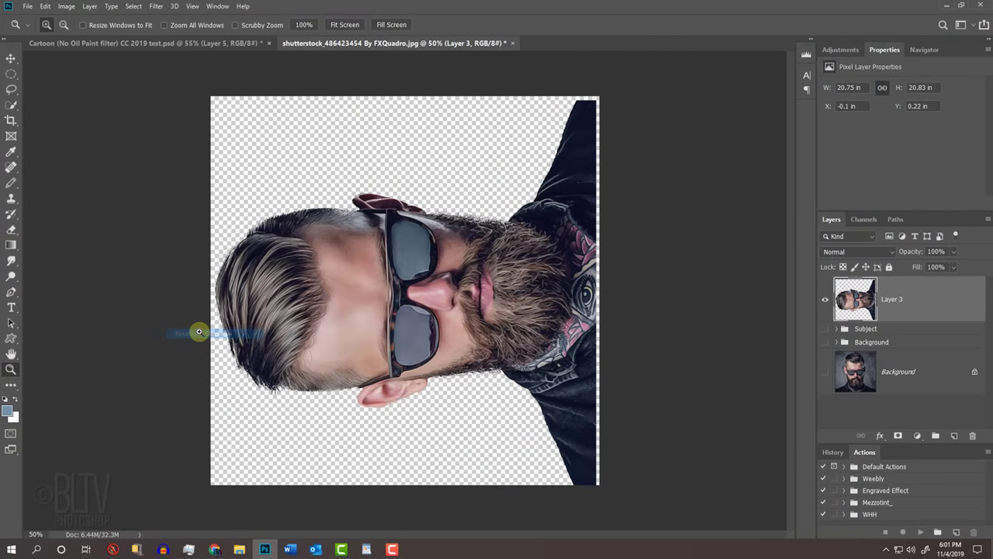
key(ctrl+alt+f)
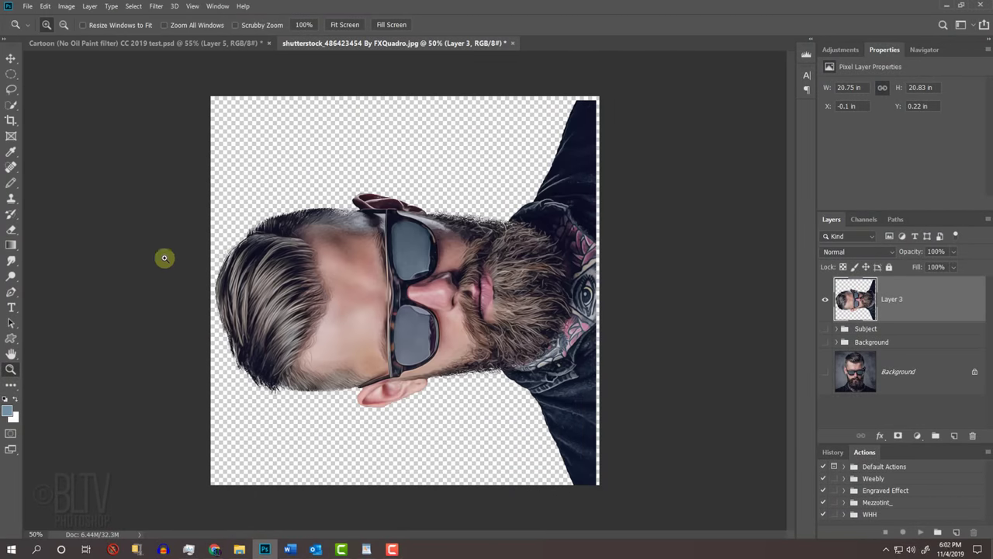
Step: Turn the composite layer upright with one more 90° clockwise rotation and reapply the Diffuse filter
click(45, 7)
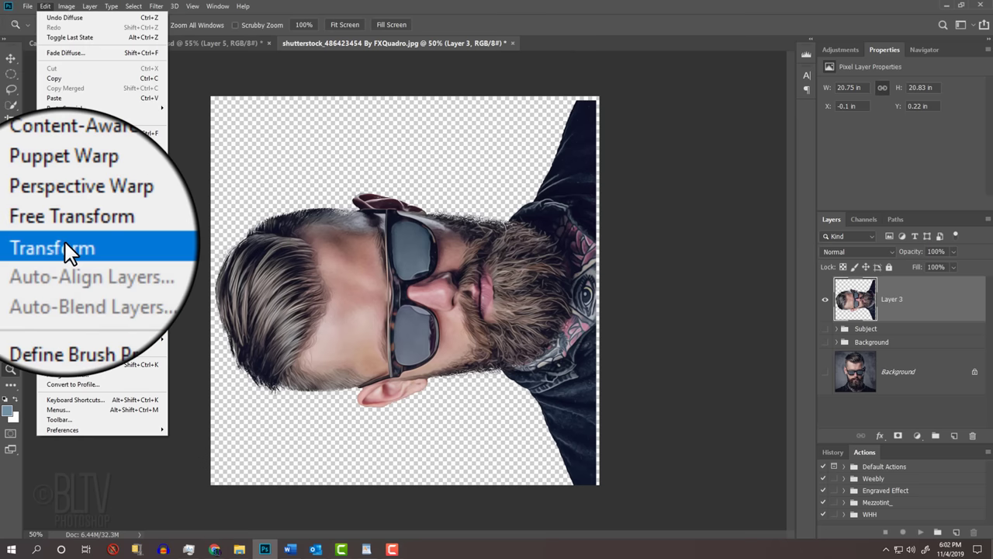
mouse_move(64, 243)
click(203, 332)
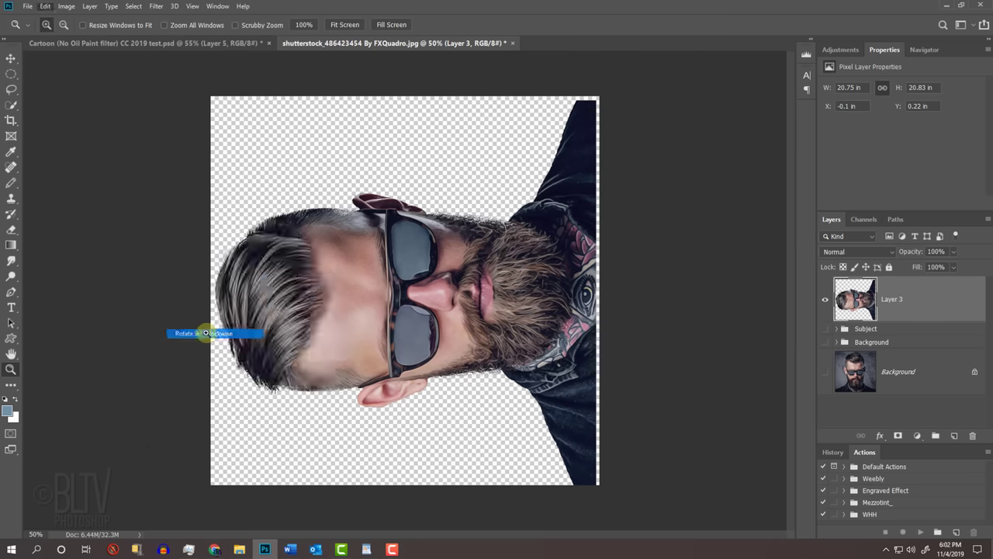
key(ctrl+alt+f)
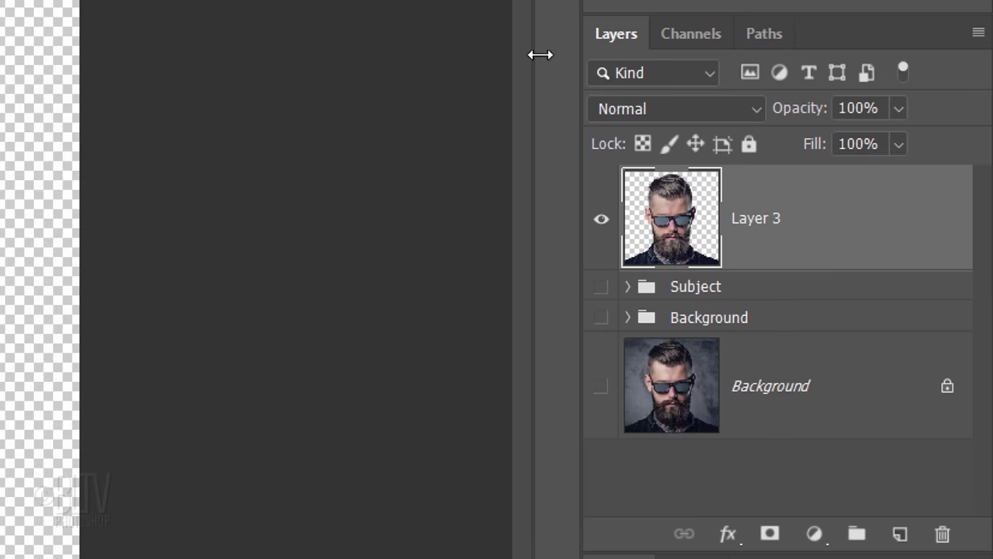
Step: Convert the composite subject layer to a Smart Object and show the Background group
click(978, 34)
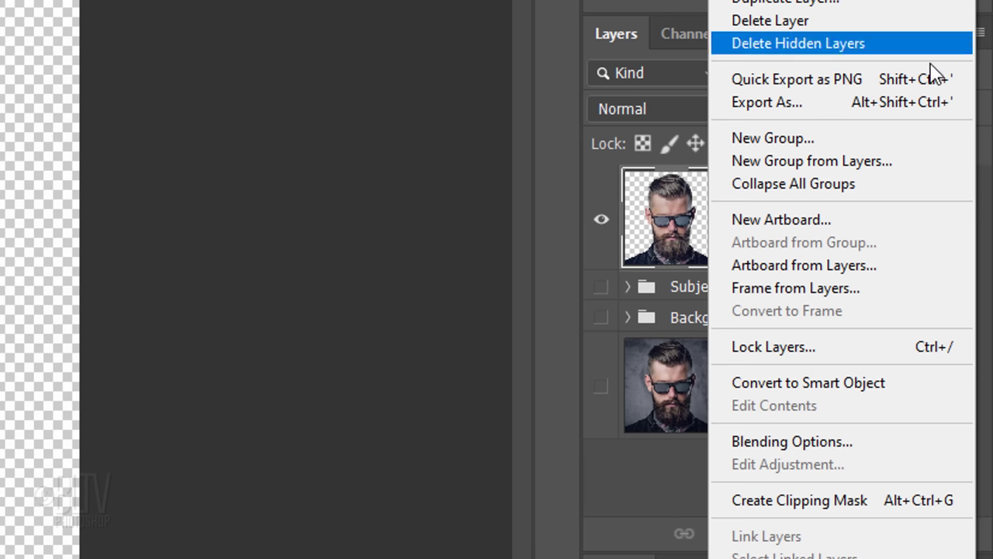
click(795, 392)
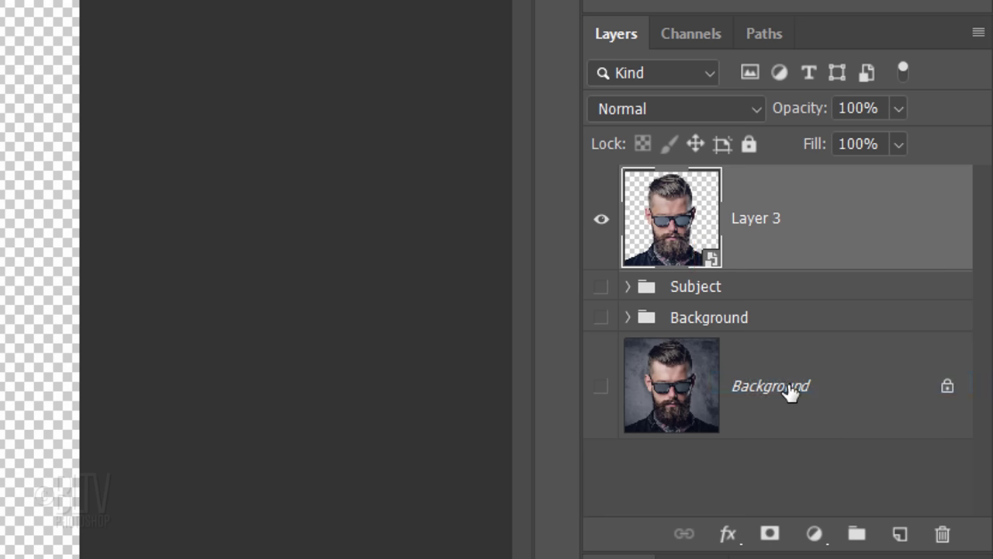
click(601, 319)
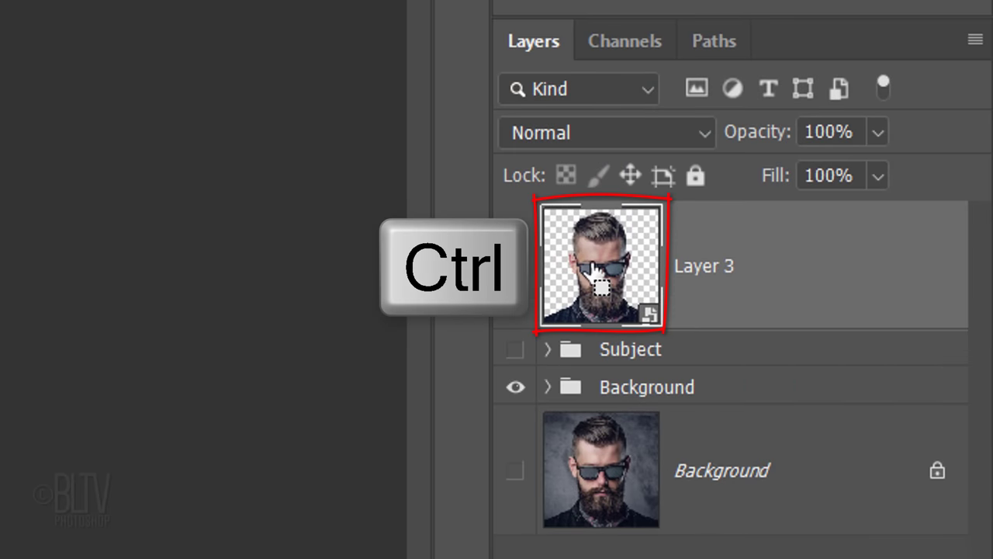
Step: Load the man's outline from Layer 3 as a selection and contract it by 1 pixel
ctrl+click(594, 273)
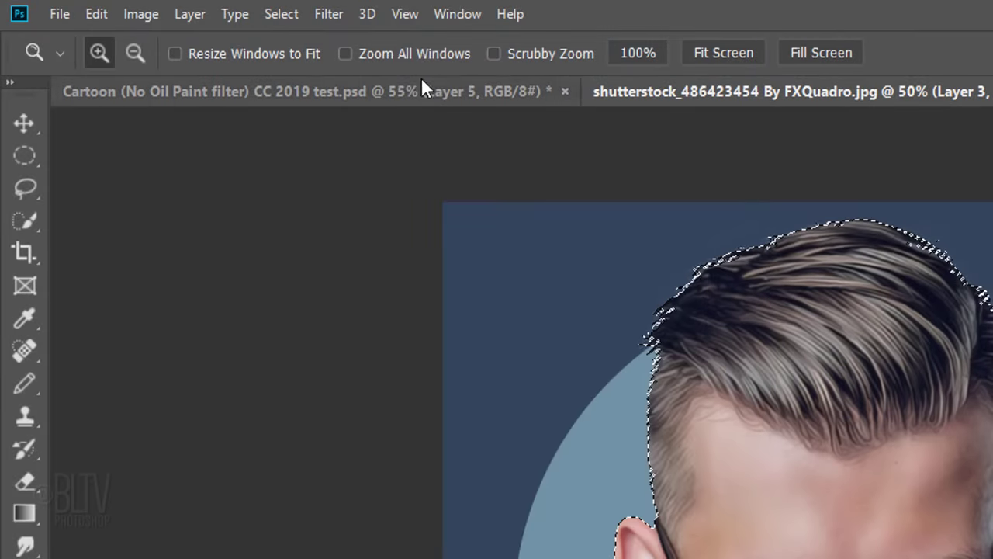
click(281, 14)
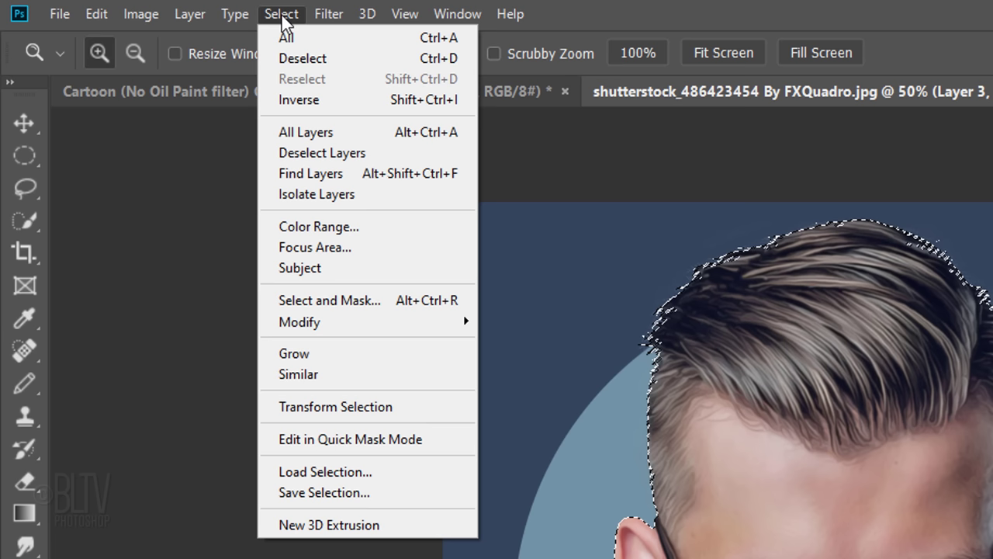
mouse_move(322, 329)
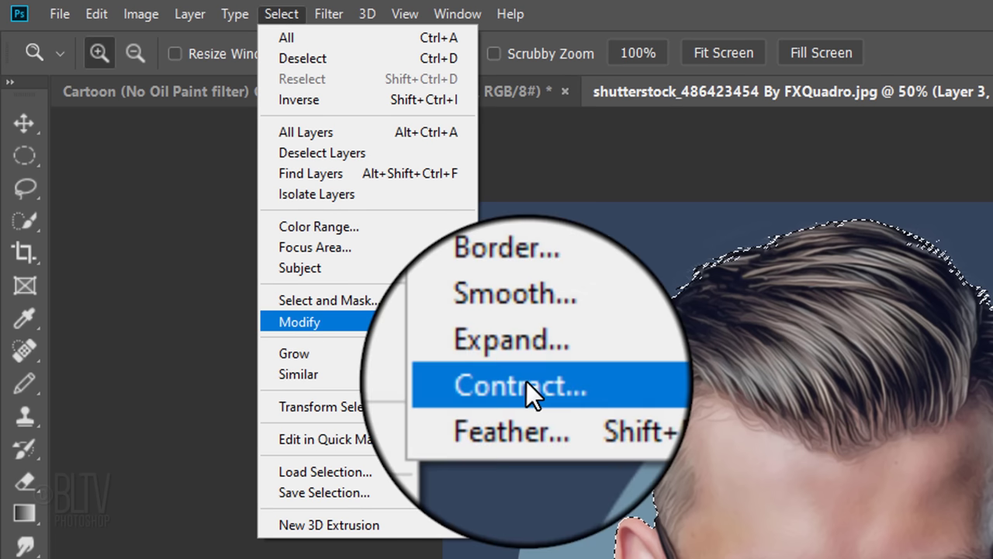
click(526, 381)
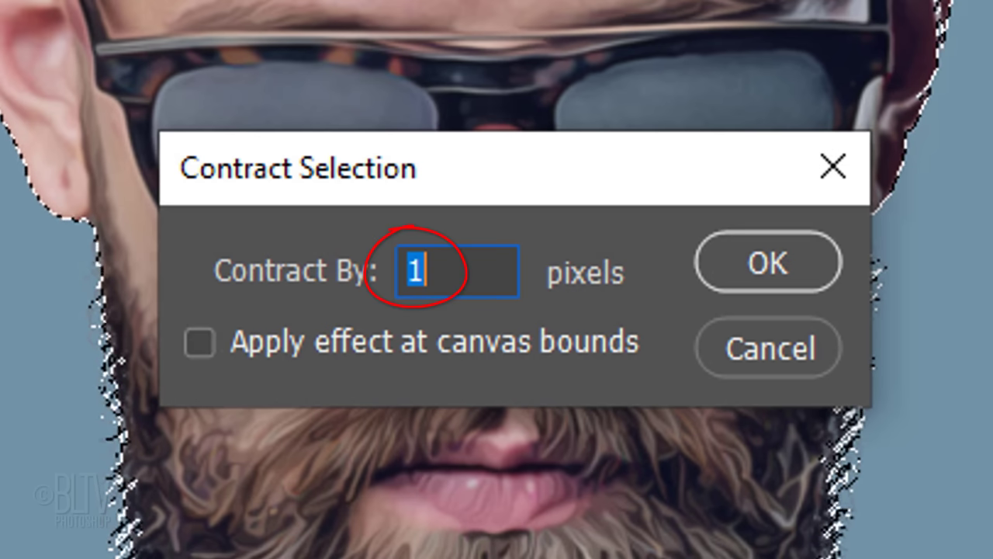
key(Return)
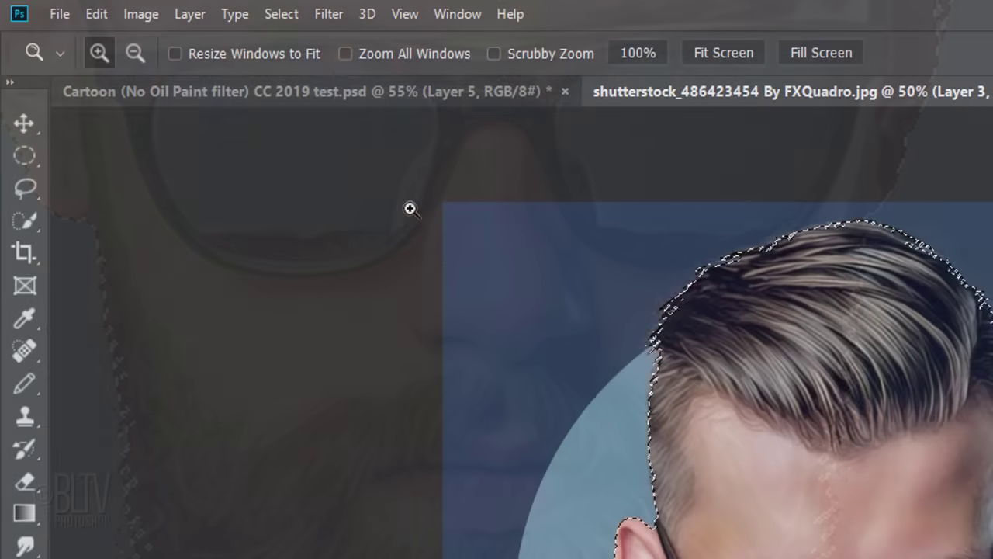
Step: Smooth the selection with a 5-pixel sample radius and turn it into a layer mask on Layer 3
click(281, 14)
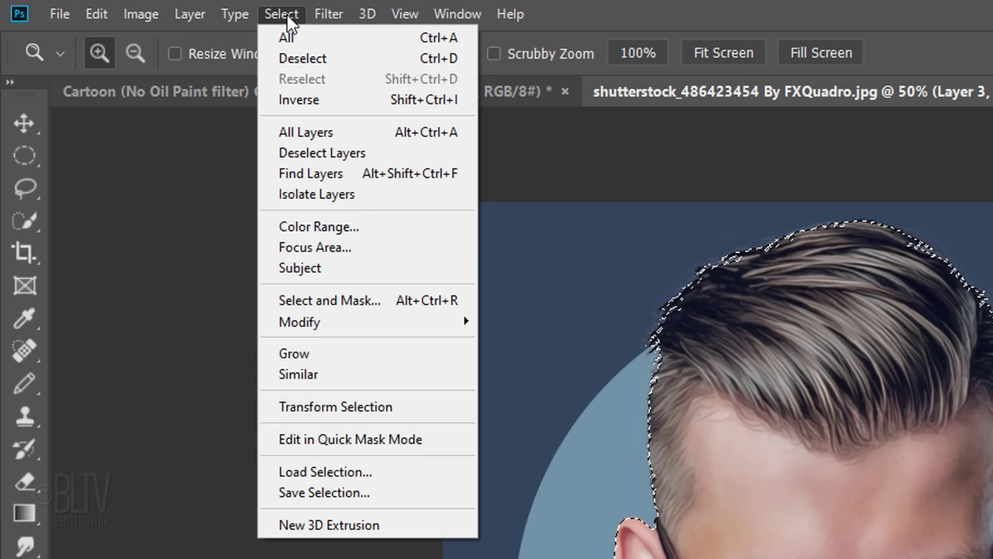
mouse_move(309, 323)
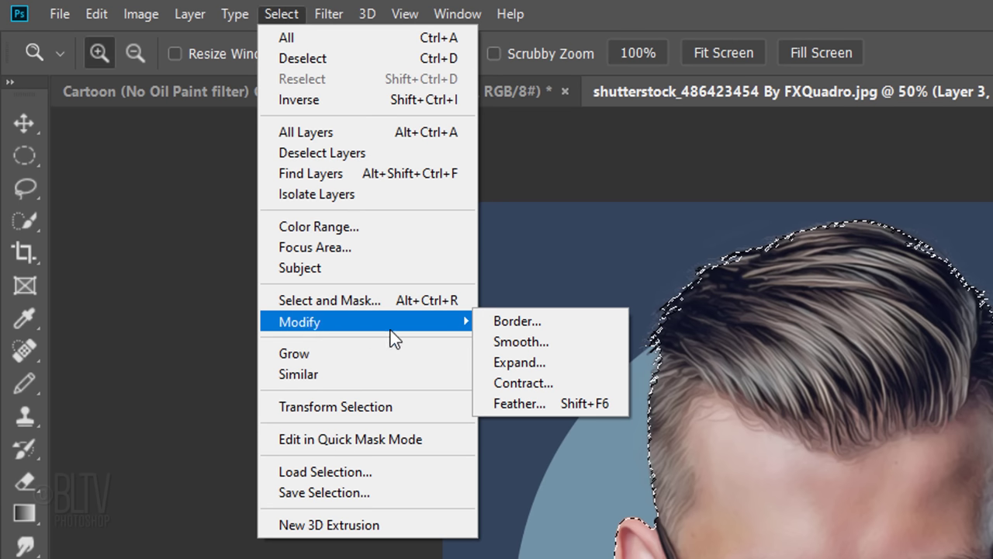
click(516, 345)
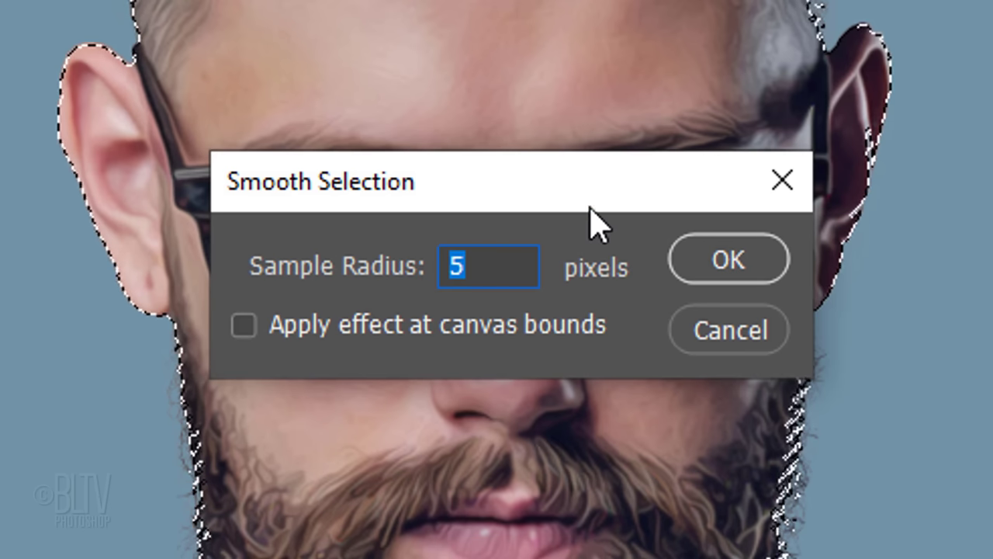
click(723, 262)
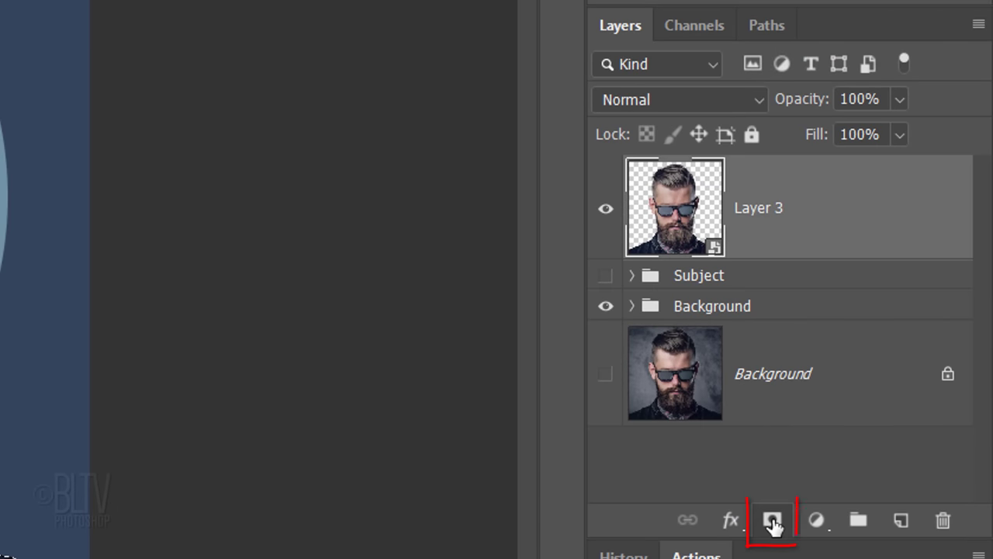
click(772, 520)
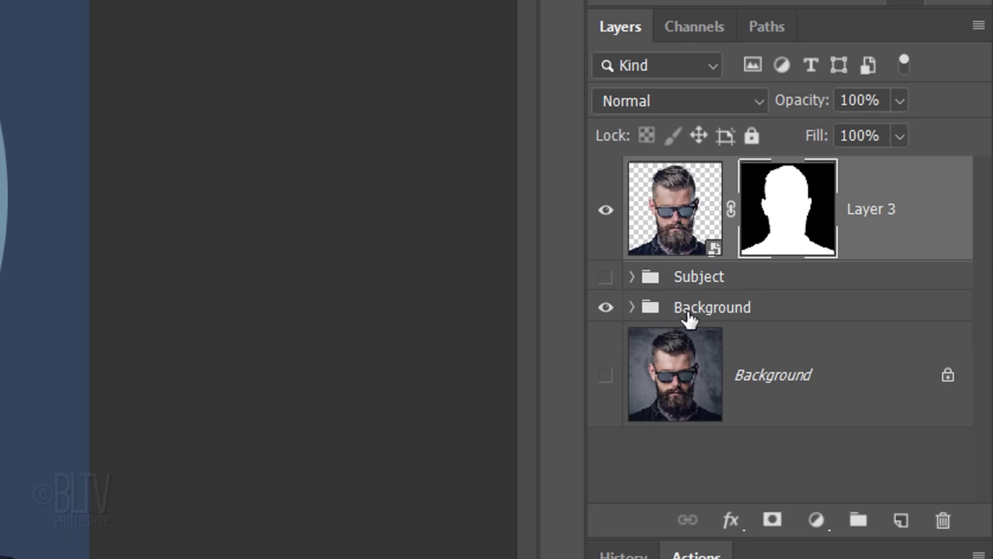
Step: Apply Reduce Noise to Layer 3's image: Strength 10, Preserve Details 100%, Reduce Color Noise 0%, Sharpen Details 80%, Remove JPEG Artifact enabled
click(672, 210)
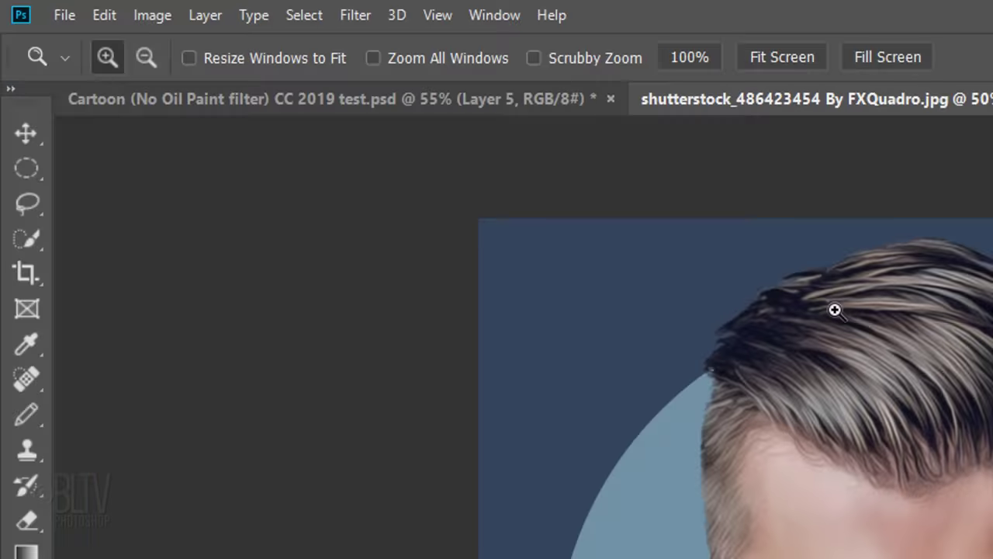
click(356, 15)
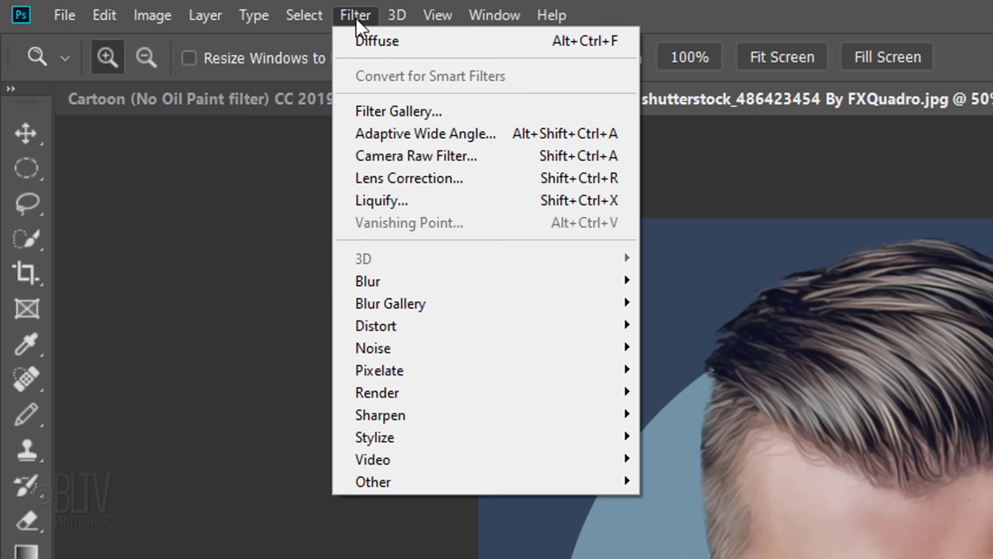
mouse_move(372, 349)
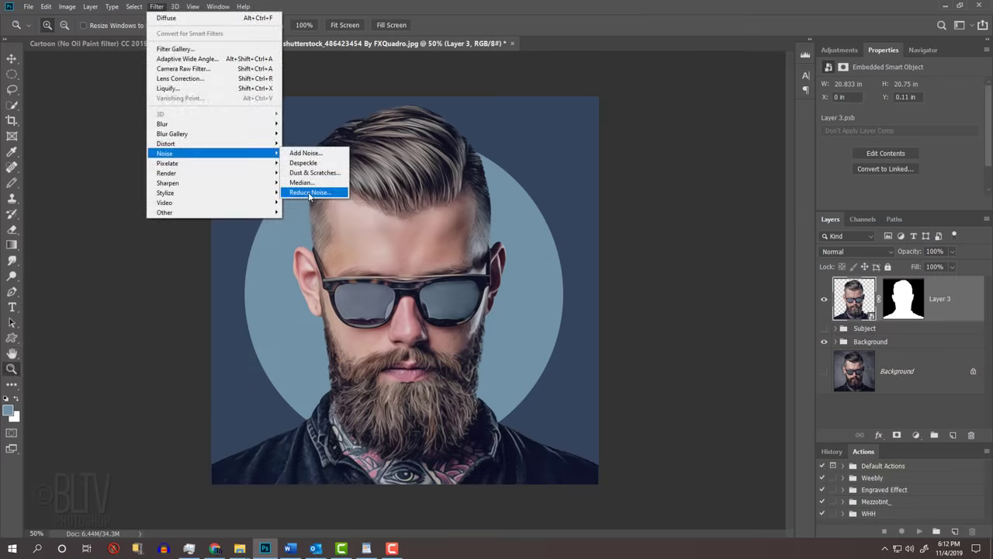
click(698, 438)
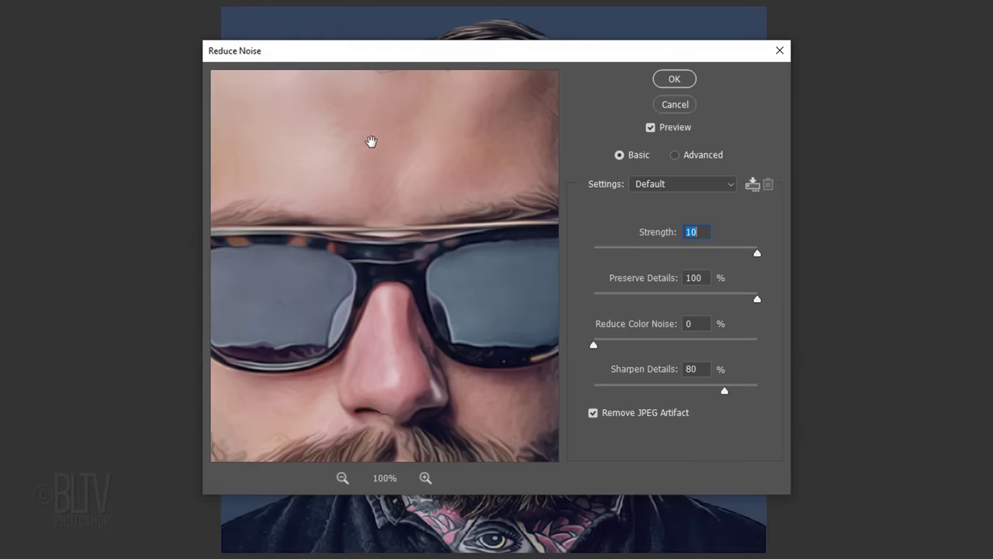
click(674, 80)
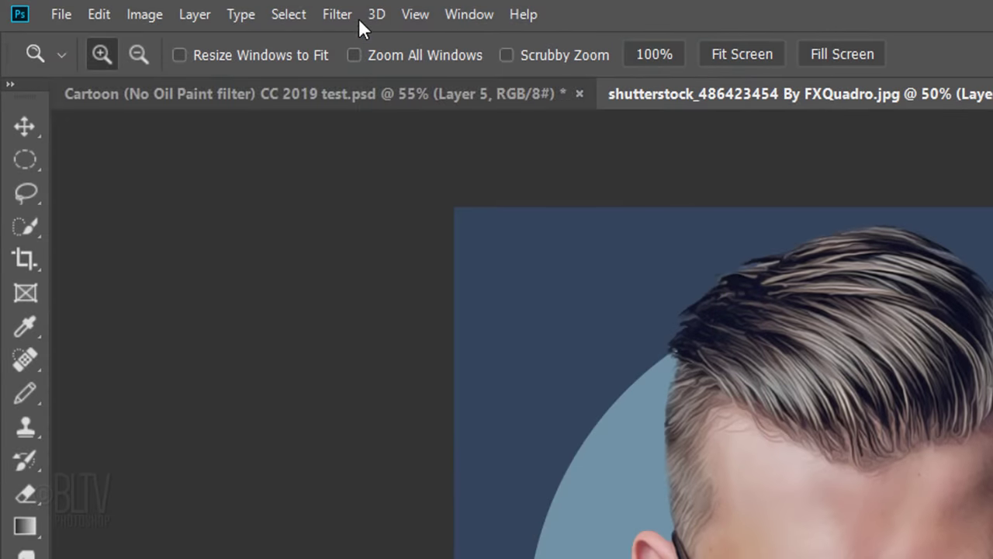
Step: Sharpen Layer 3 with an Unsharp Mask filter: Amount 100%, Radius 2.0 pixels, Threshold 0 levels
click(339, 14)
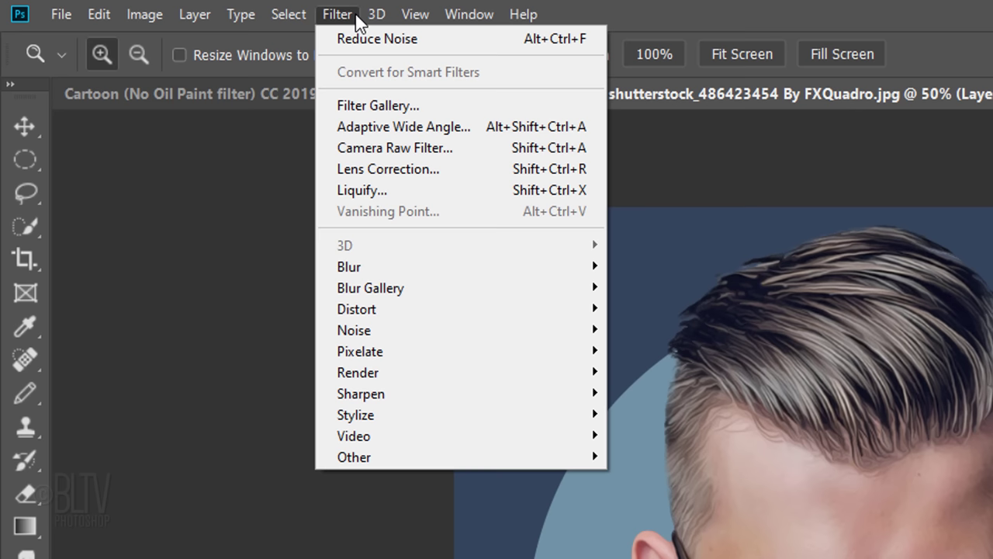
mouse_move(360, 394)
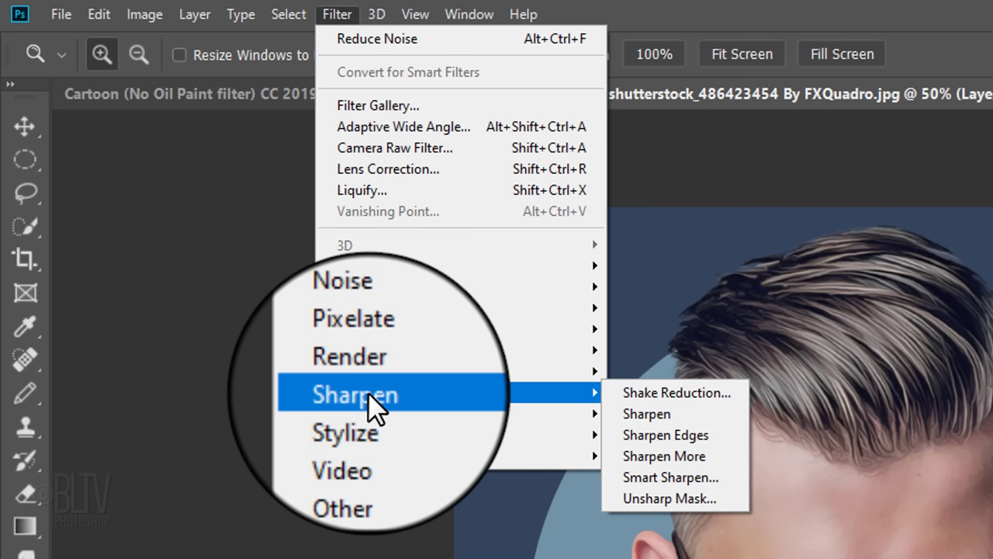
click(665, 494)
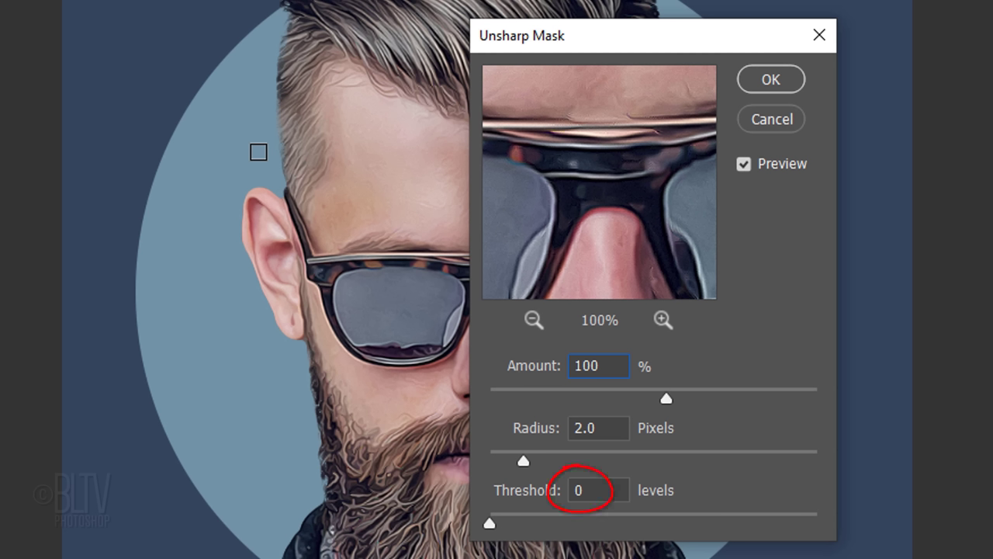
key(Return)
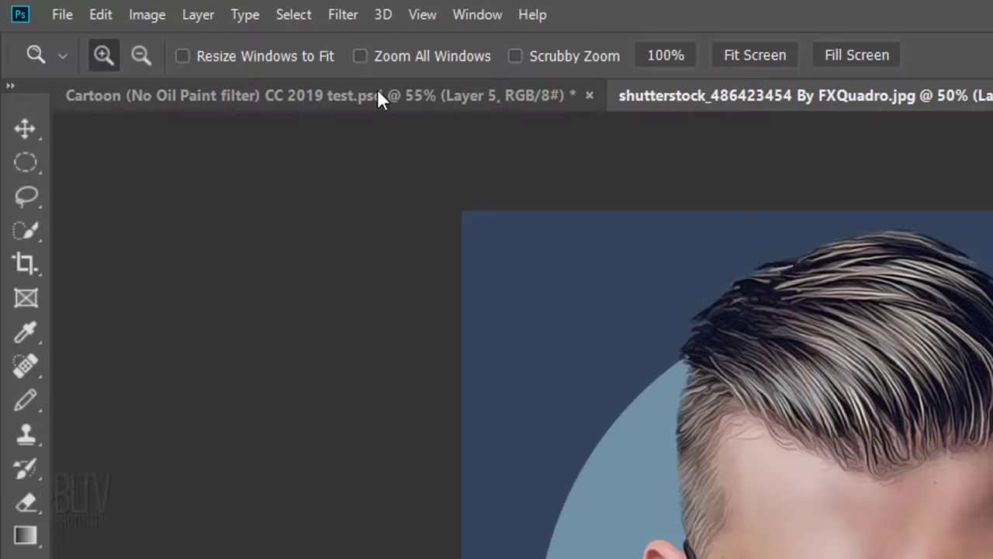
Step: Apply a Surface Blur filter to Layer 3 with Radius 30 pixels and Threshold 20 levels
click(340, 16)
mouse_move(364, 270)
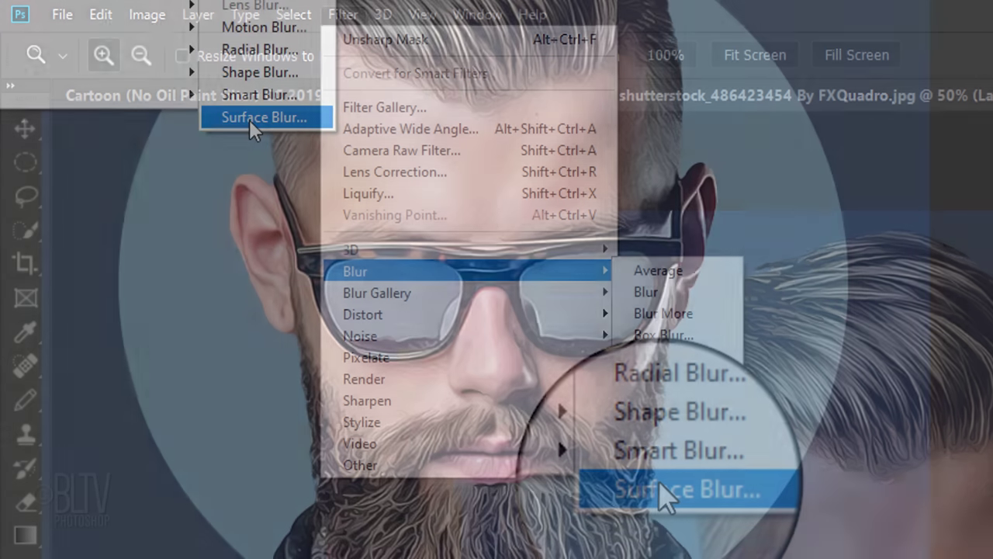
click(667, 489)
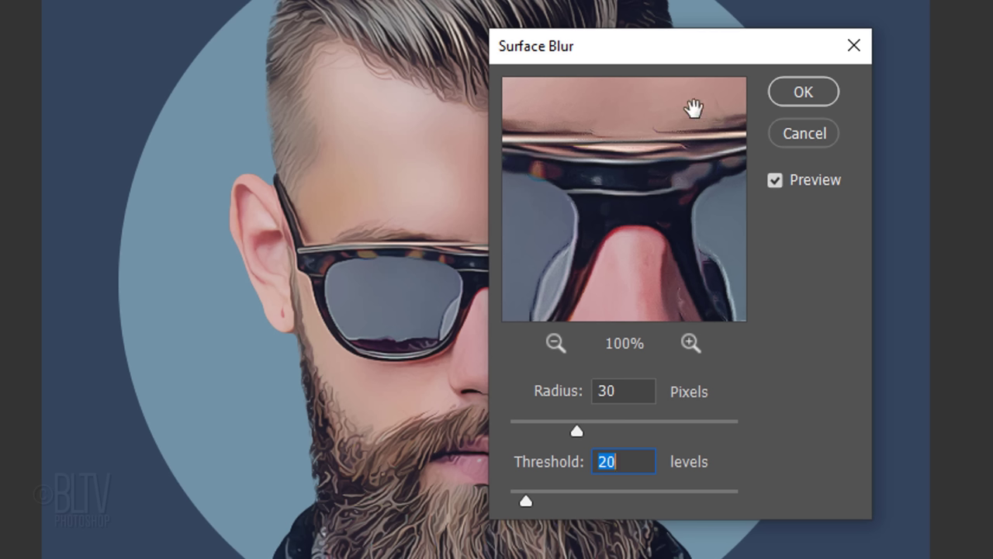
click(802, 93)
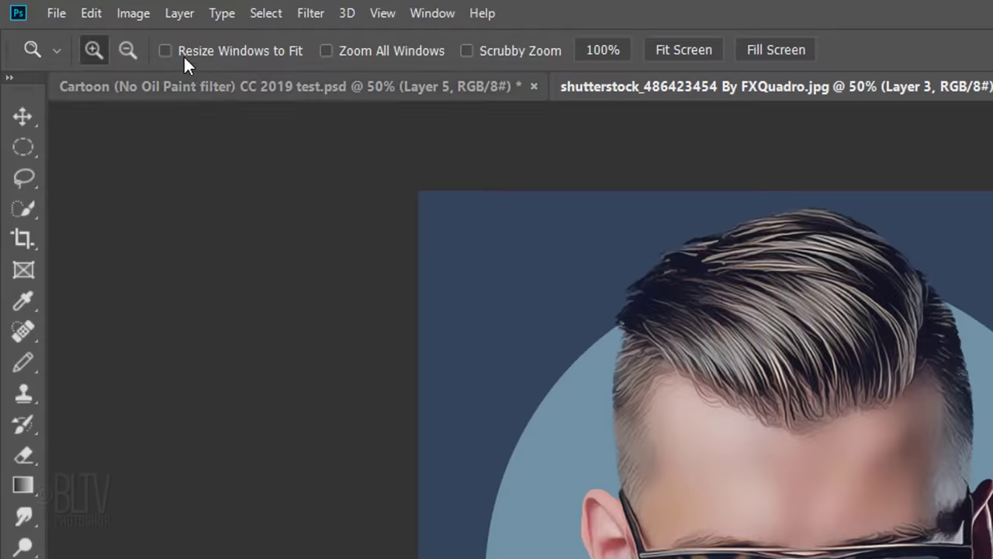
Step: Apply a Shadows/Highlights adjustment to Layer 3 with Shadows at 20% and Highlights at 10%
click(139, 16)
mouse_move(146, 67)
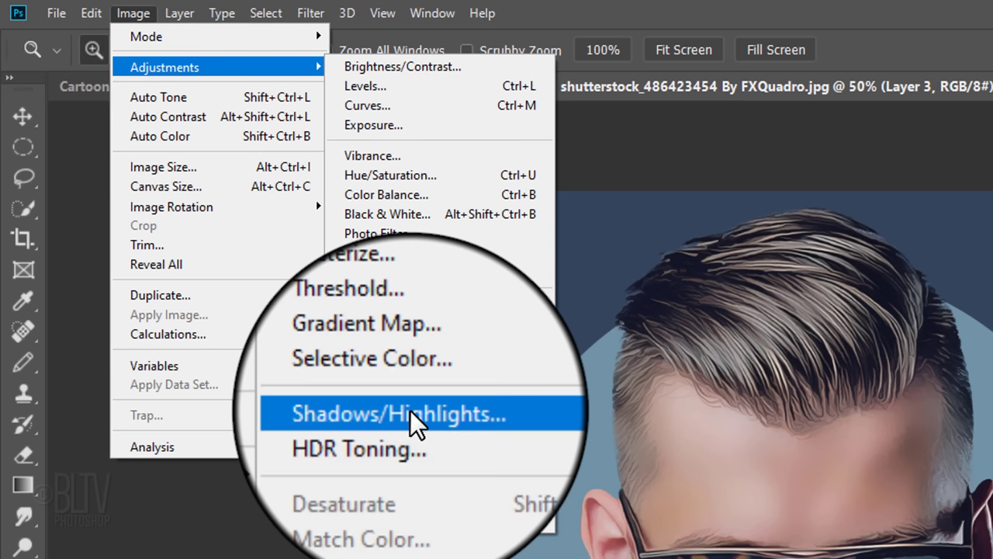
click(409, 410)
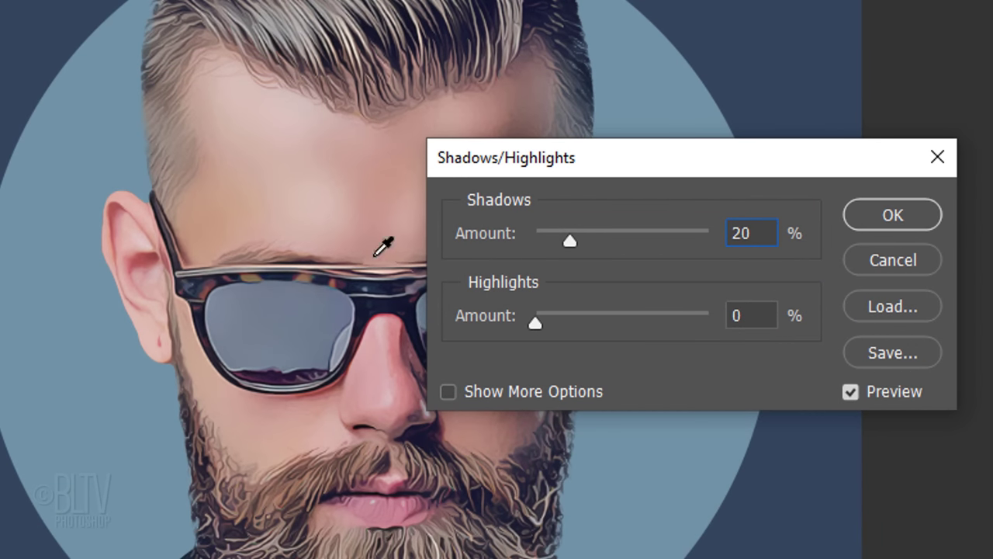
click(758, 315)
key(BackSpace)
text(10)
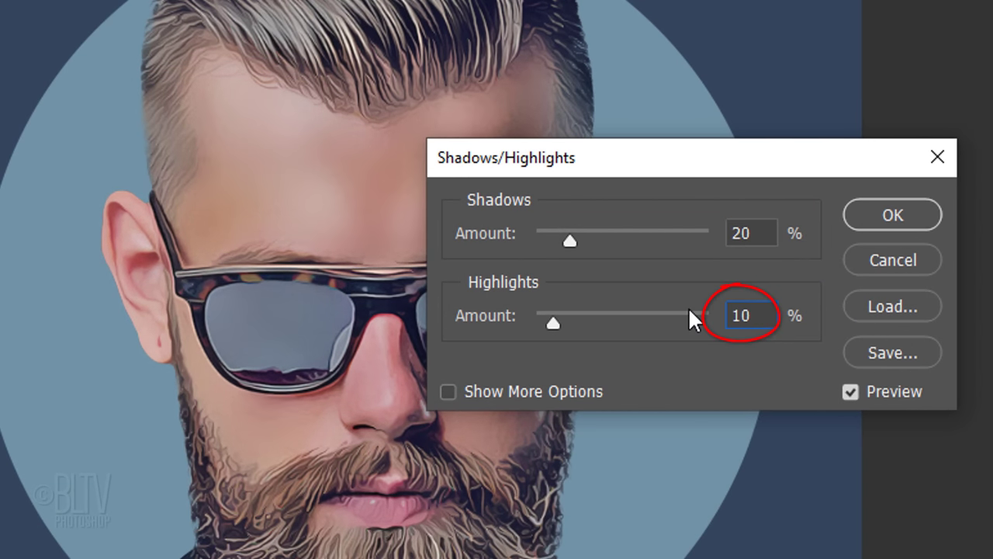
click(889, 218)
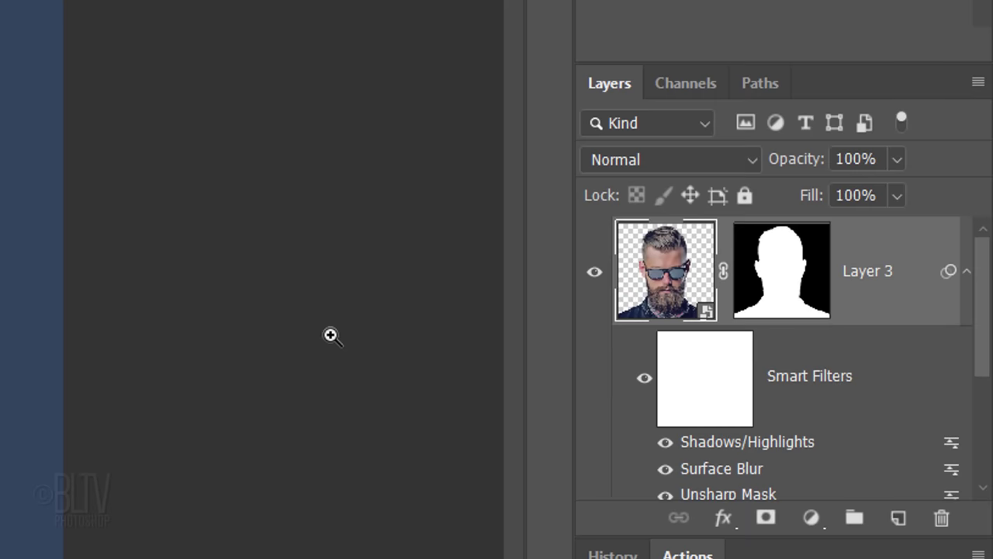
Step: Add a Levels adjustment layer clipped to Layer 3, setting the white input level to 220 and raising the black input level slightly
click(811, 520)
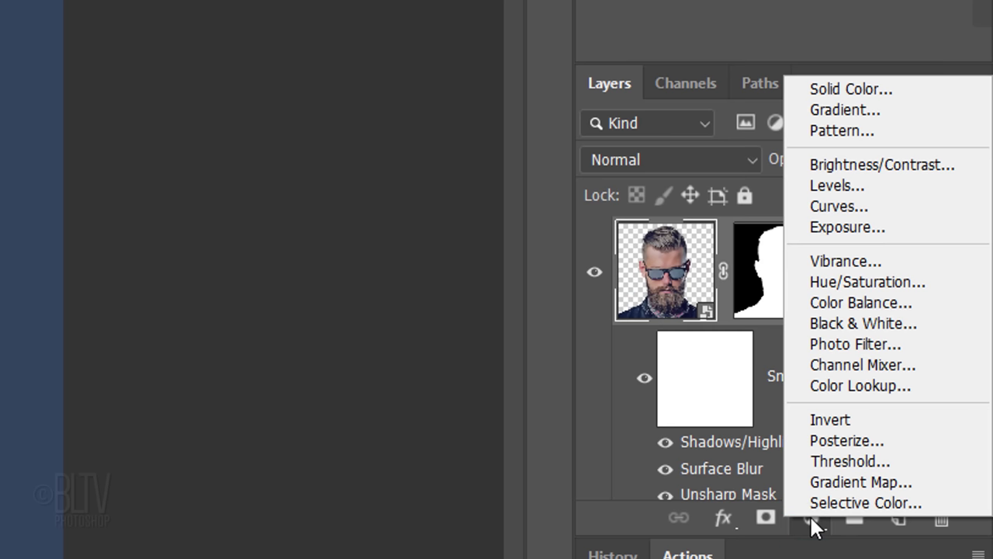
click(828, 186)
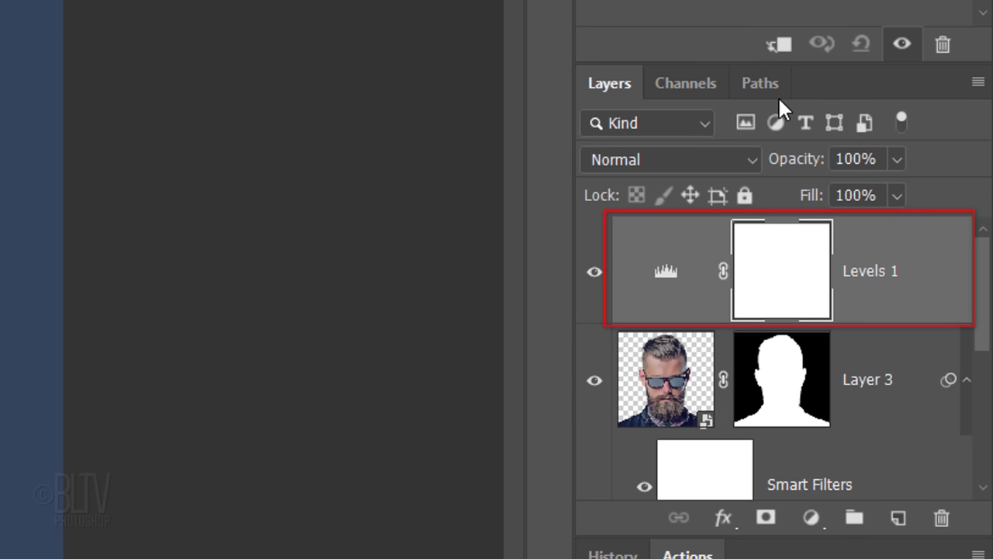
key(ctrl+alt+g)
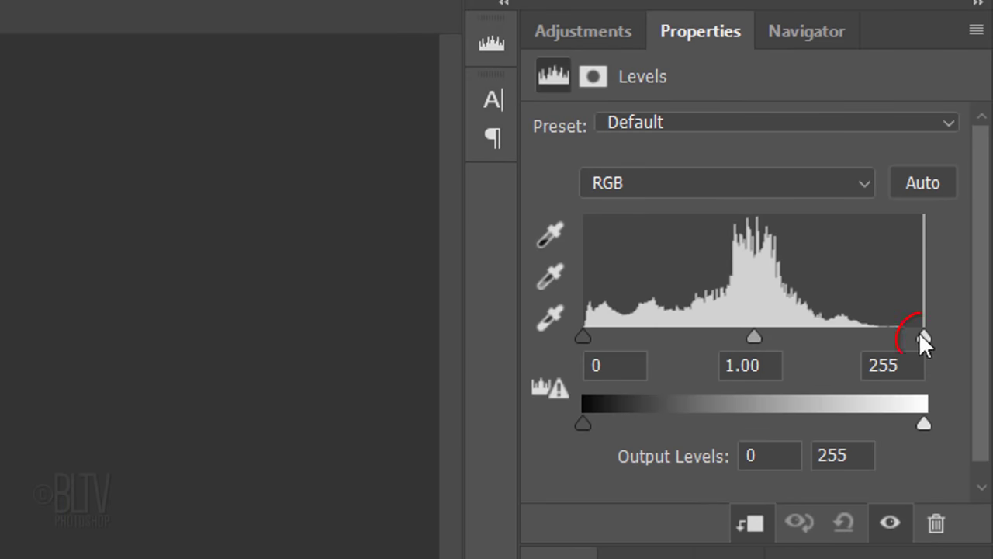
drag(924, 339, 880, 342)
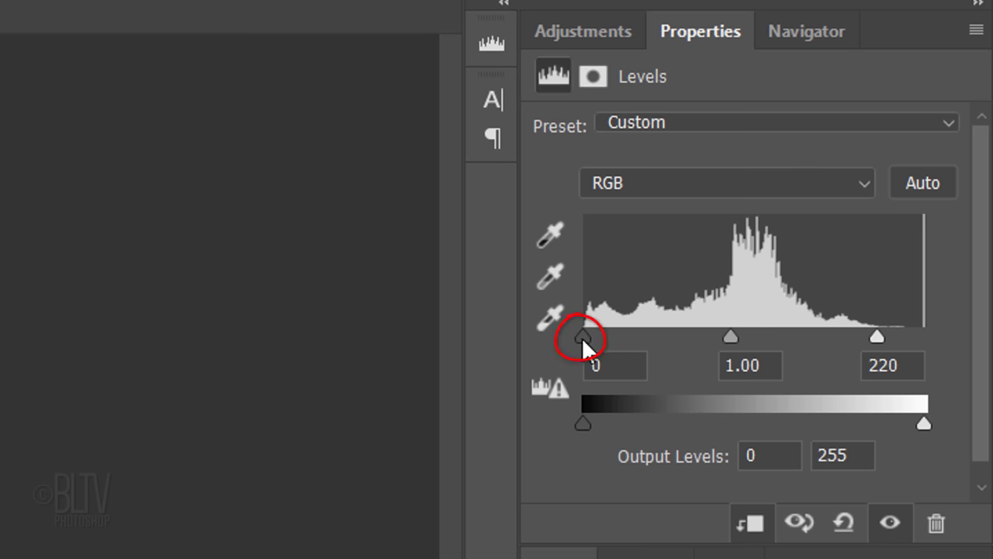
drag(582, 342, 613, 342)
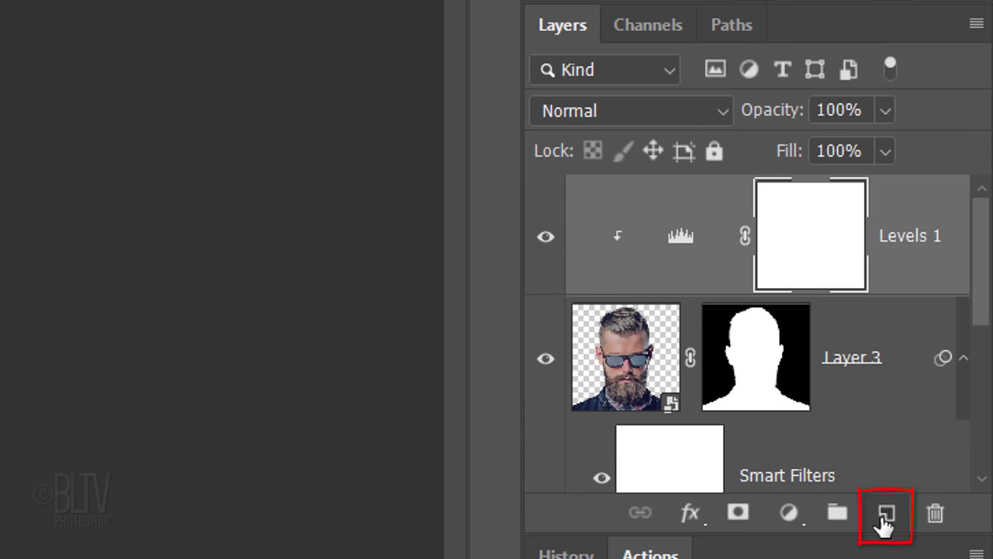
Step: Create a new empty layer above the Levels adjustment and load Layer 3's mask as a selection
click(884, 516)
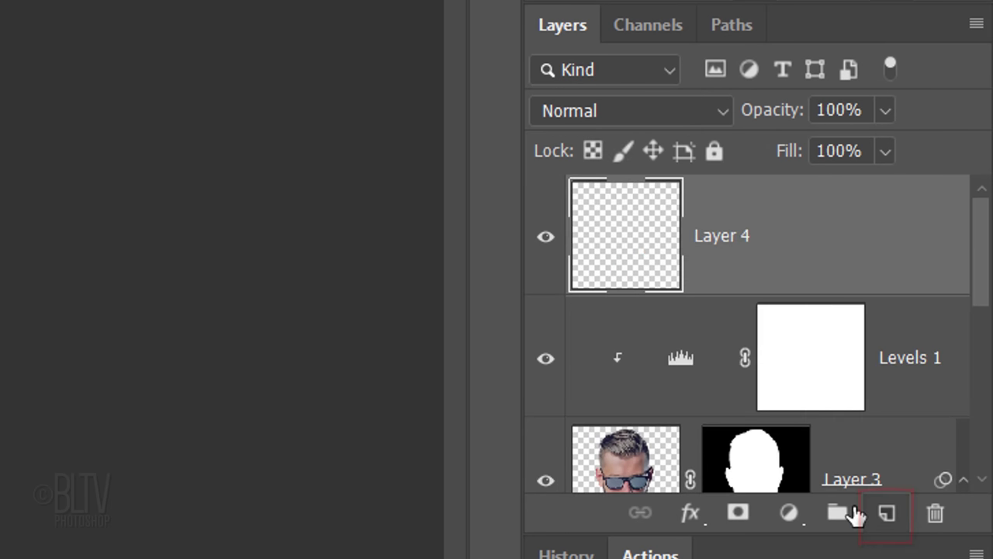
ctrl+click(756, 465)
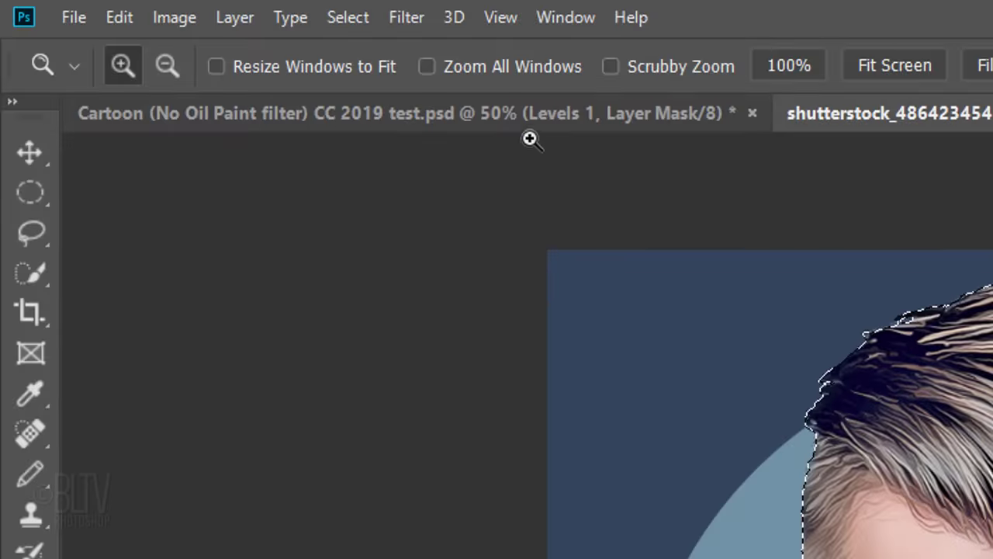
Step: Refine the selection's edge in Refine Edge with Smooth 50, Contrast 100% and Shift Edge -5%, outputting to a selection
click(348, 18)
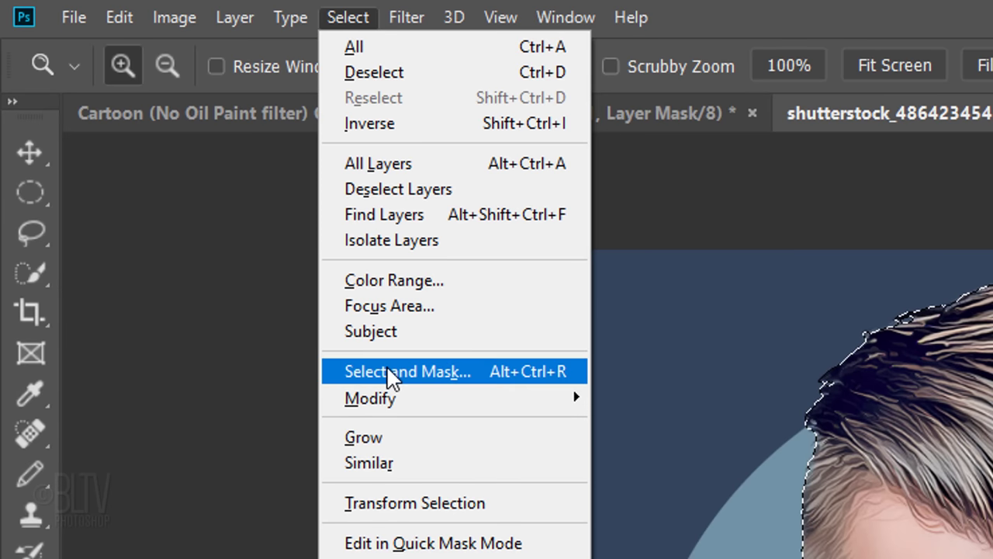
key(shift)
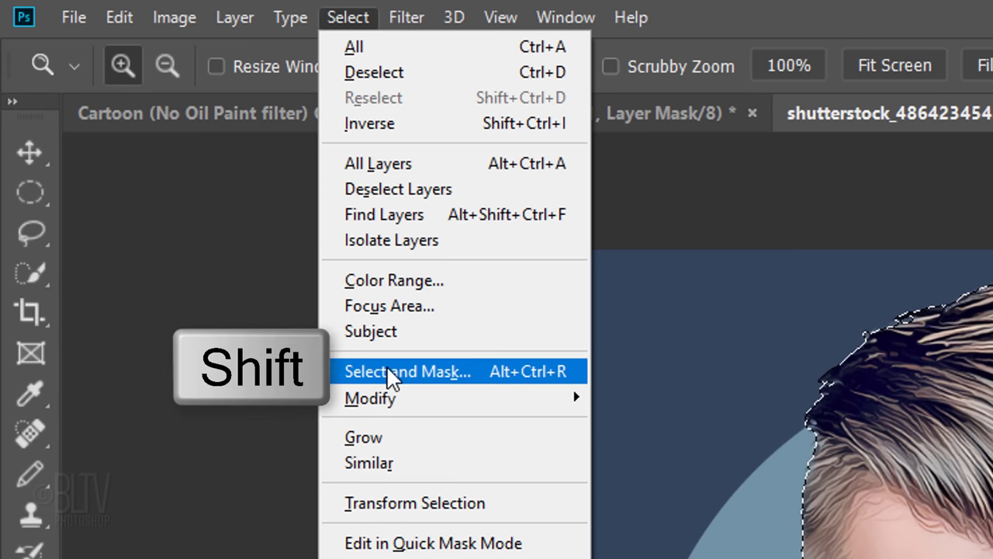
shift+click(390, 376)
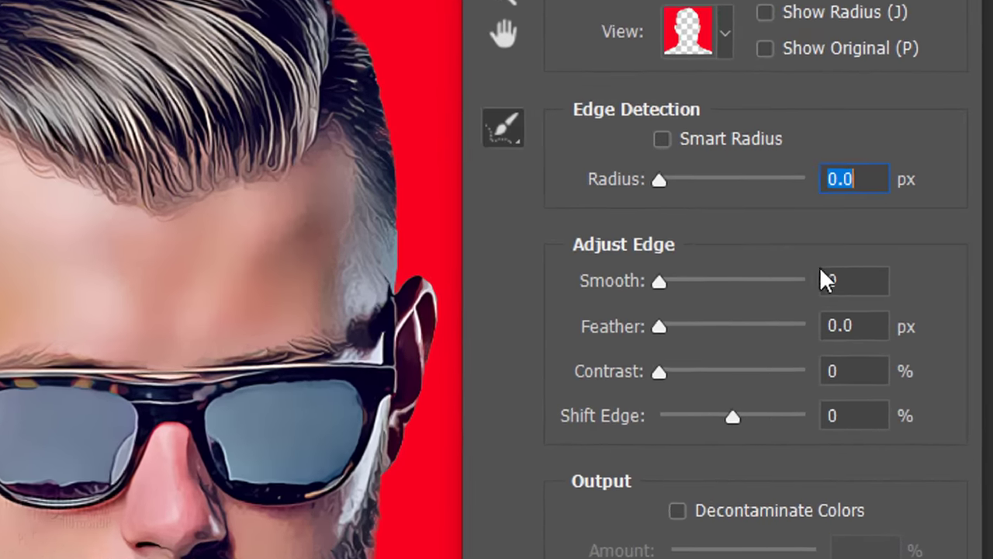
click(805, 246)
text(50)
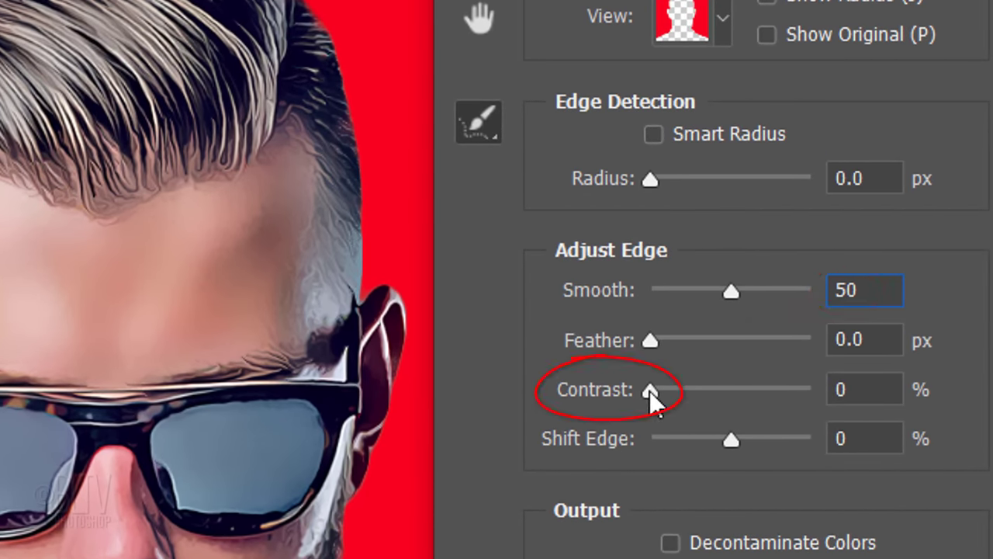
drag(650, 390, 923, 381)
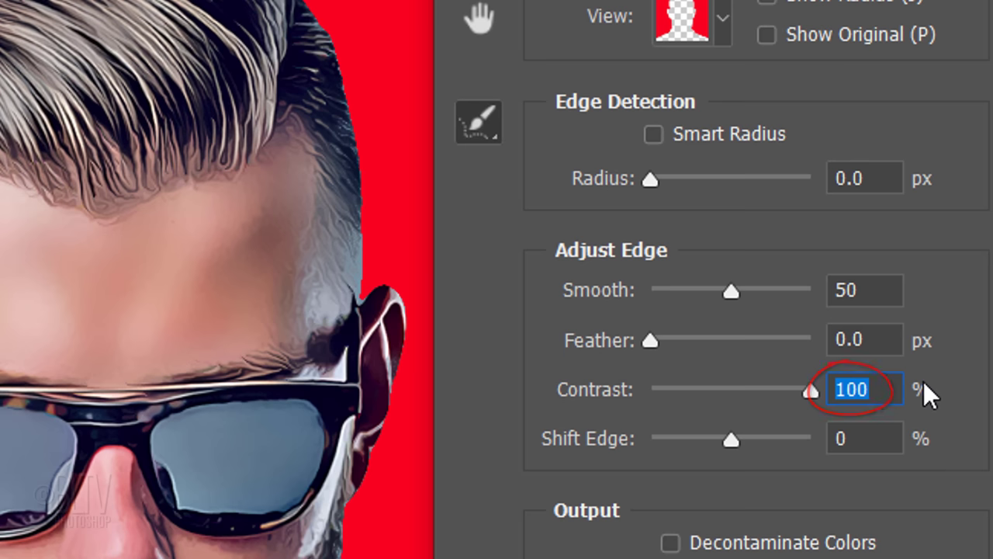
click(869, 432)
text(-5)
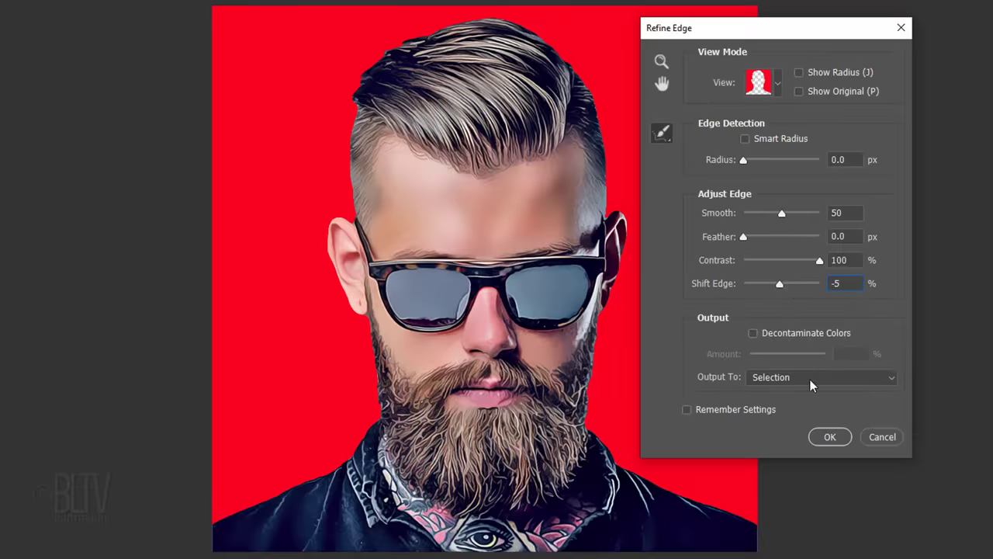
click(825, 435)
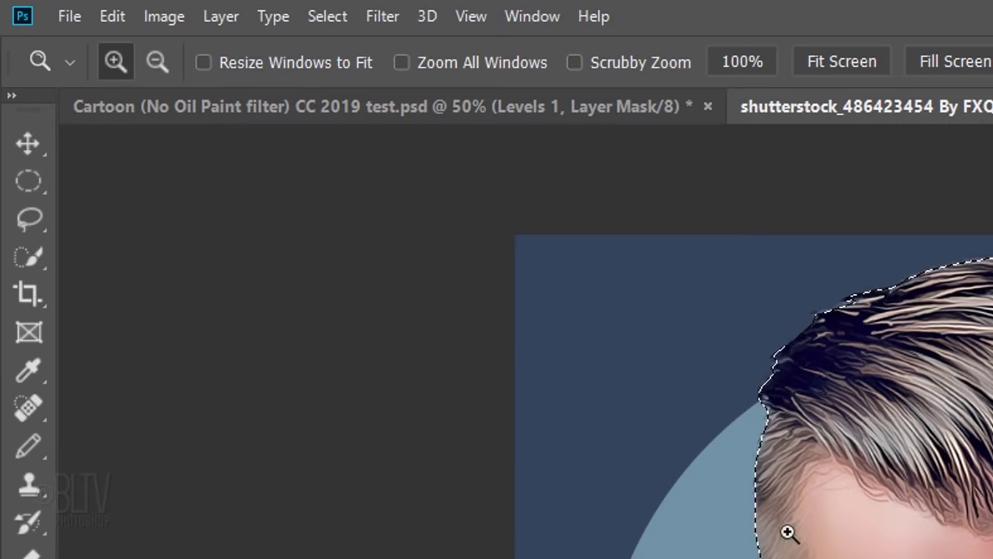
Step: Stroke the man's outline on Layer 4 with a 6 px centered line in dark blue #020627, and deselect
click(117, 18)
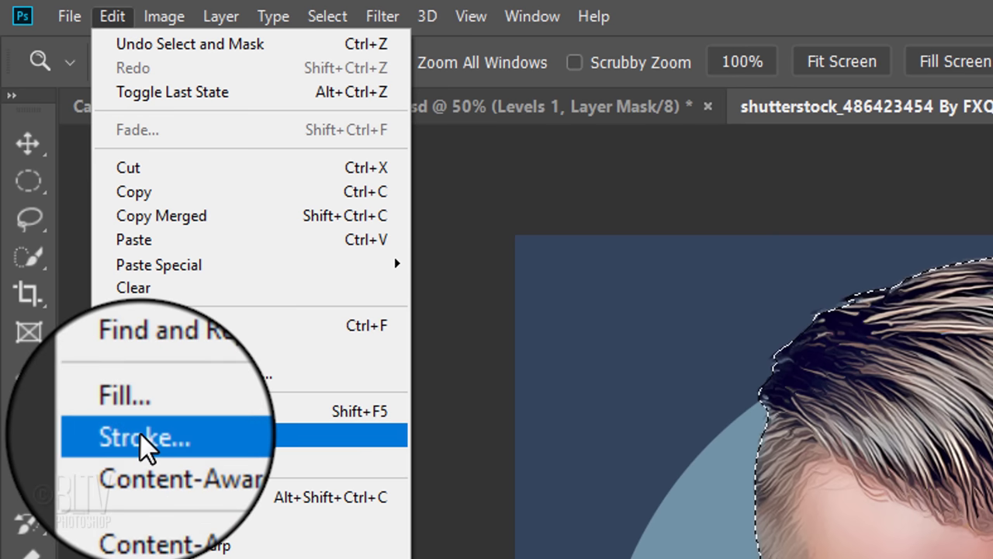
click(140, 432)
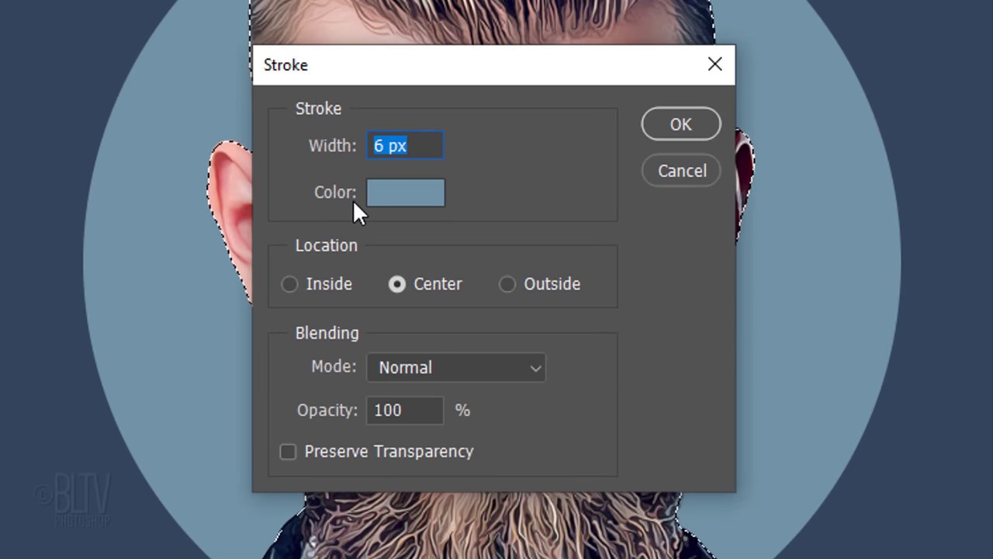
click(405, 189)
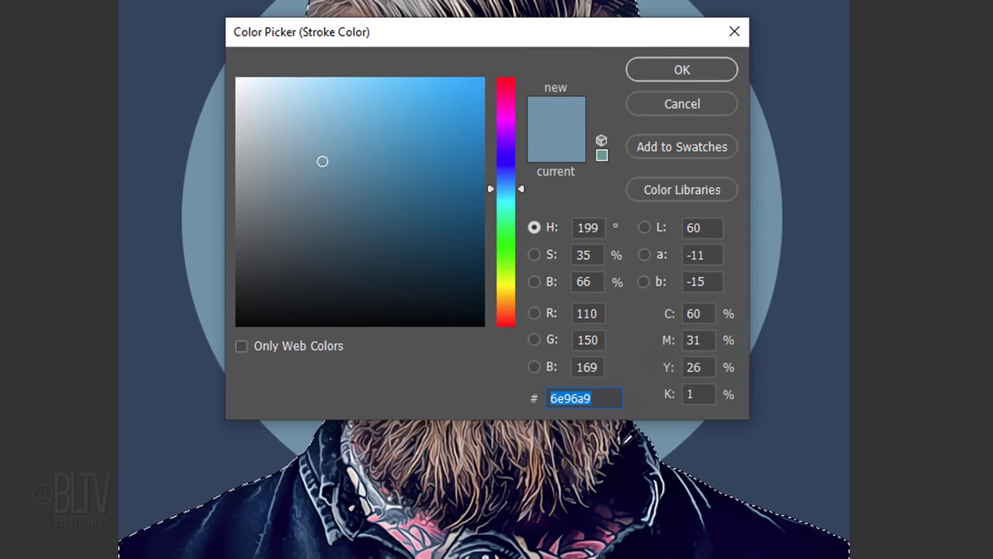
click(695, 500)
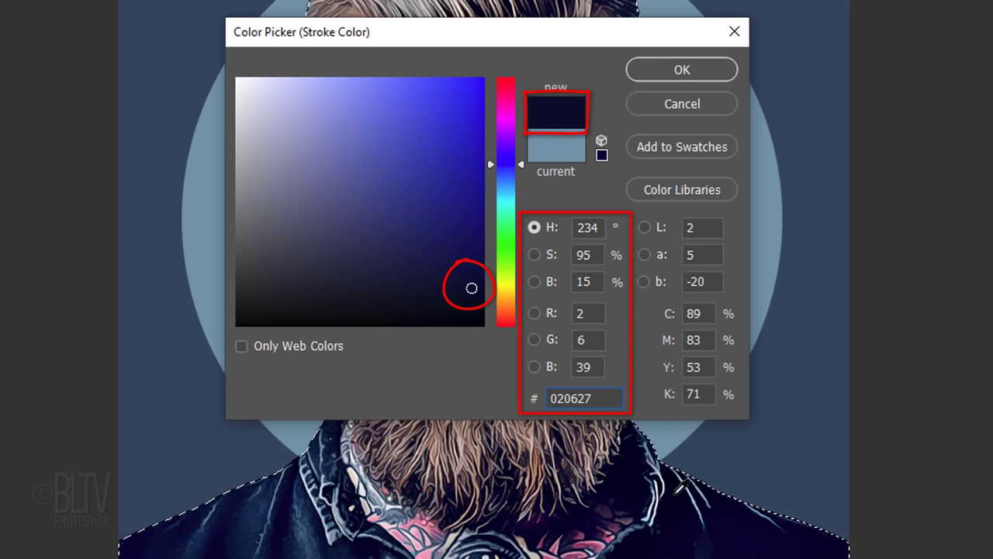
click(681, 72)
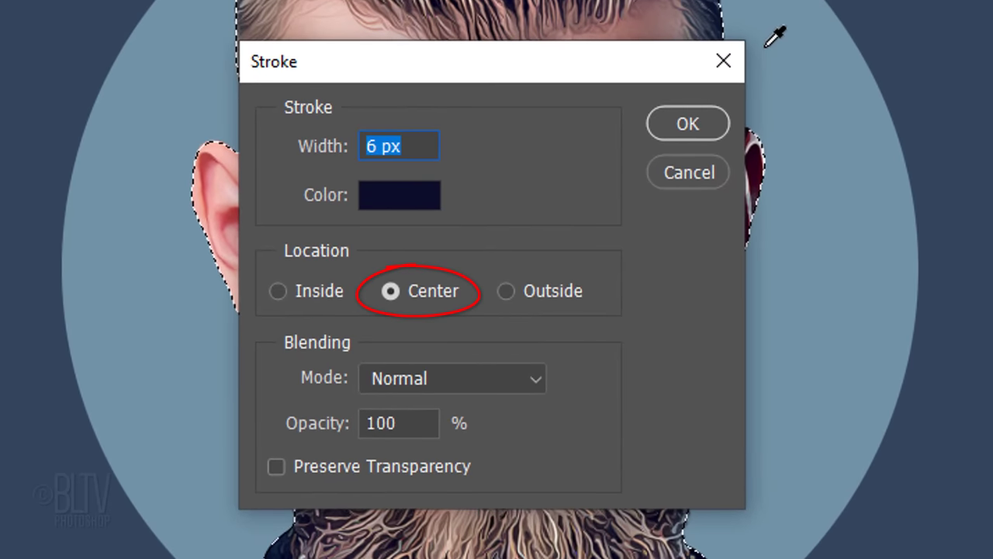
click(687, 122)
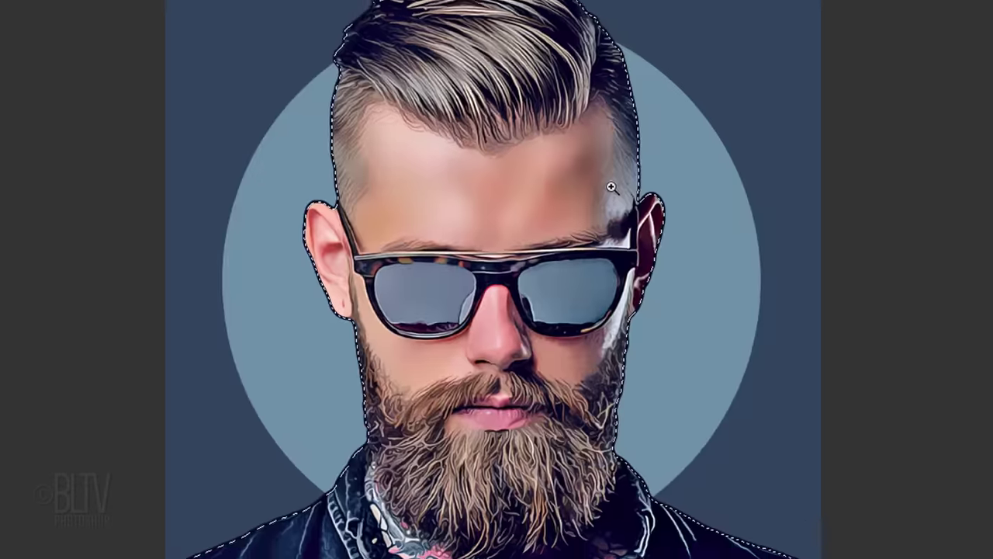
key(ctrl+d)
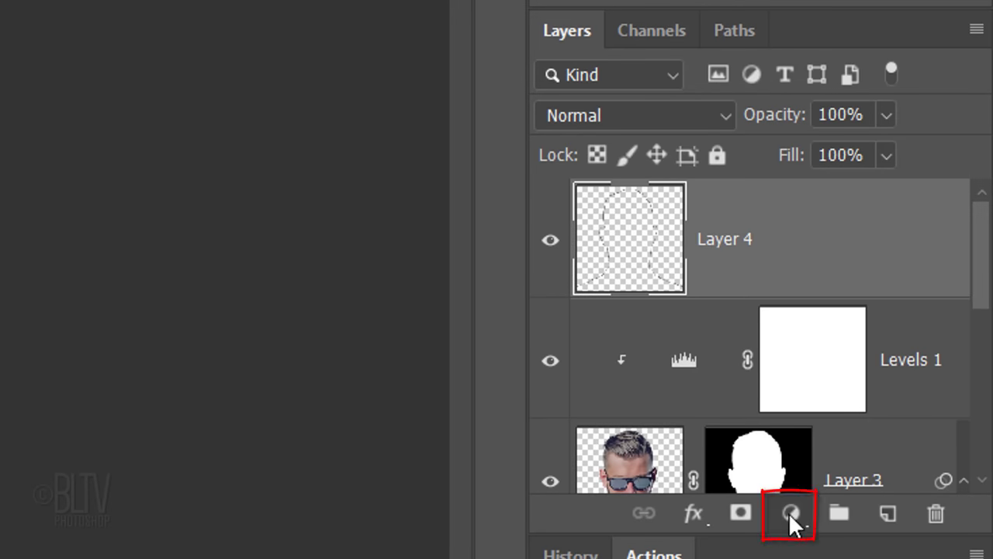
Step: Add a Vibrance adjustment layer above the outline layer
click(792, 522)
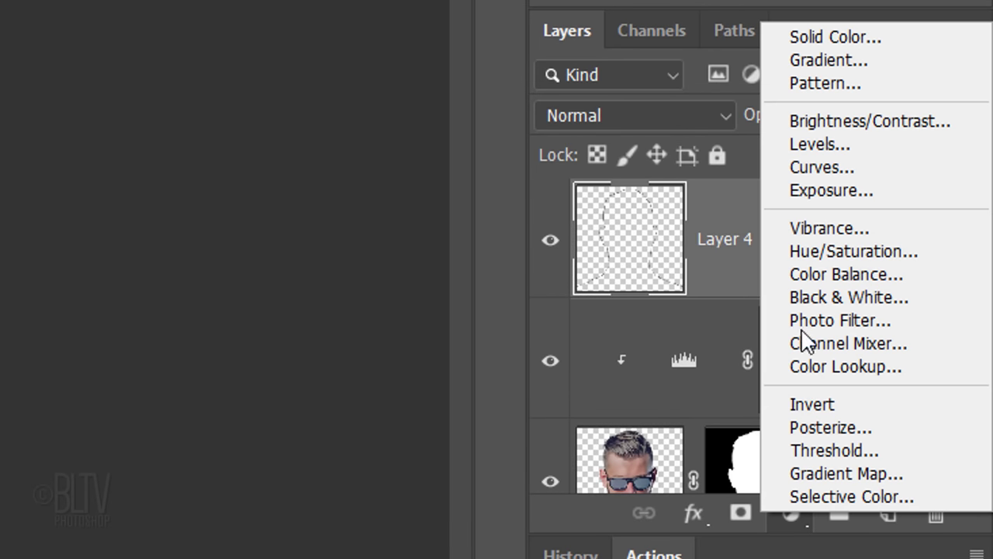
click(811, 233)
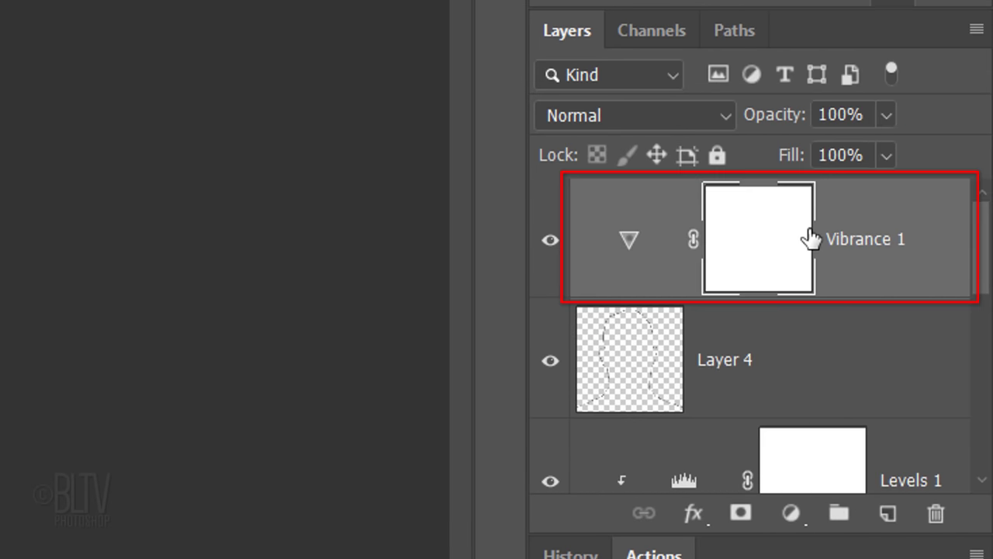